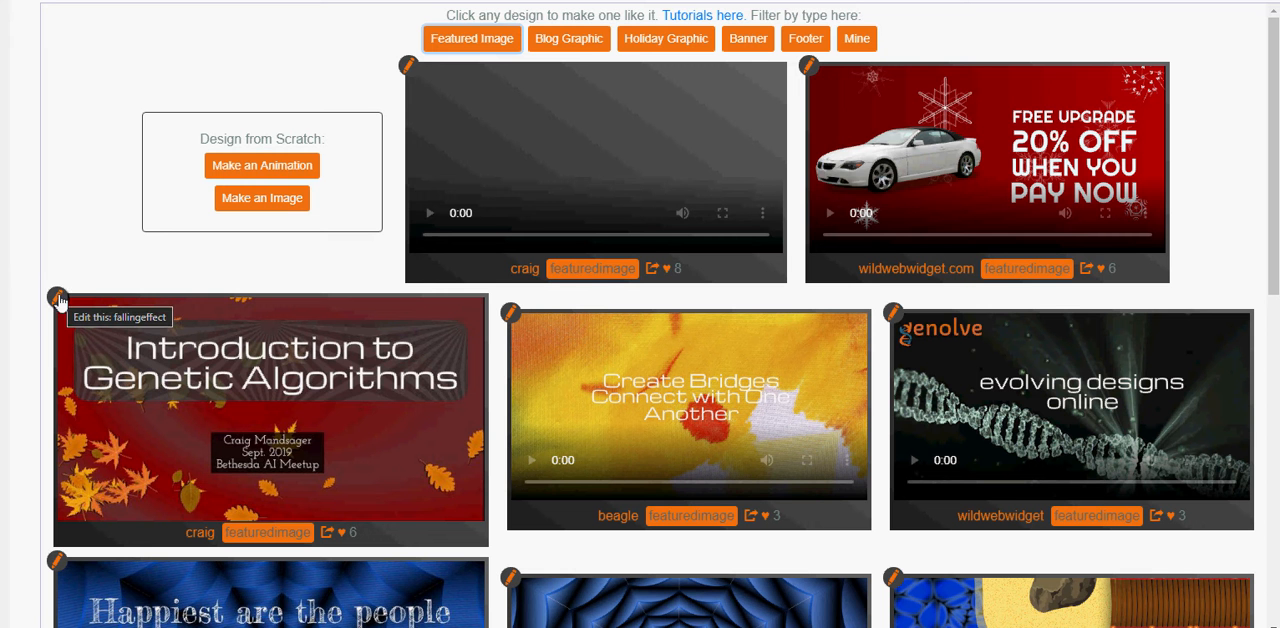
Start a new animation from scratch and search Pixabay for "guitar girl".
click(256, 172)
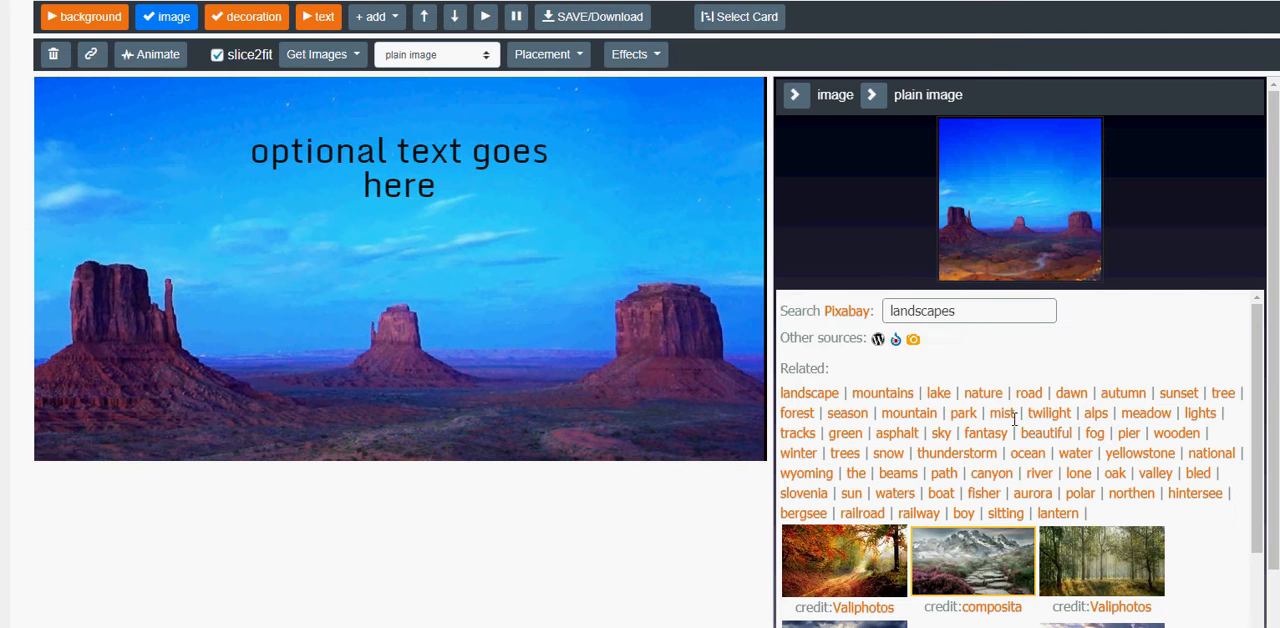
drag(960, 311, 836, 312)
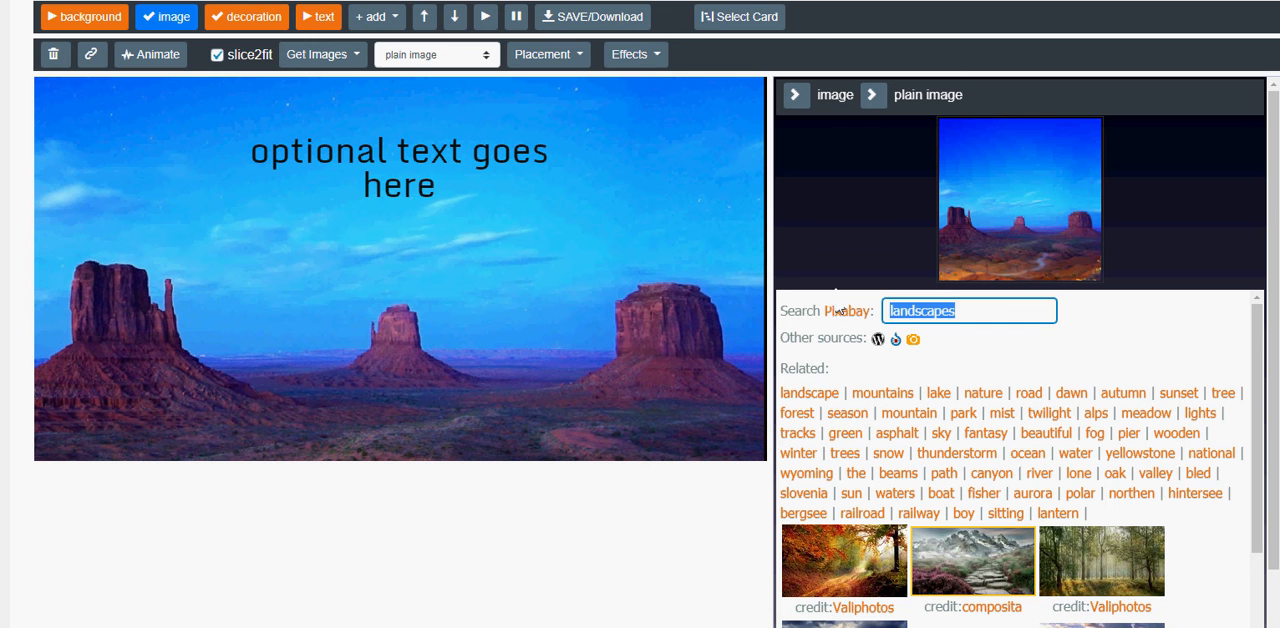
text(g)
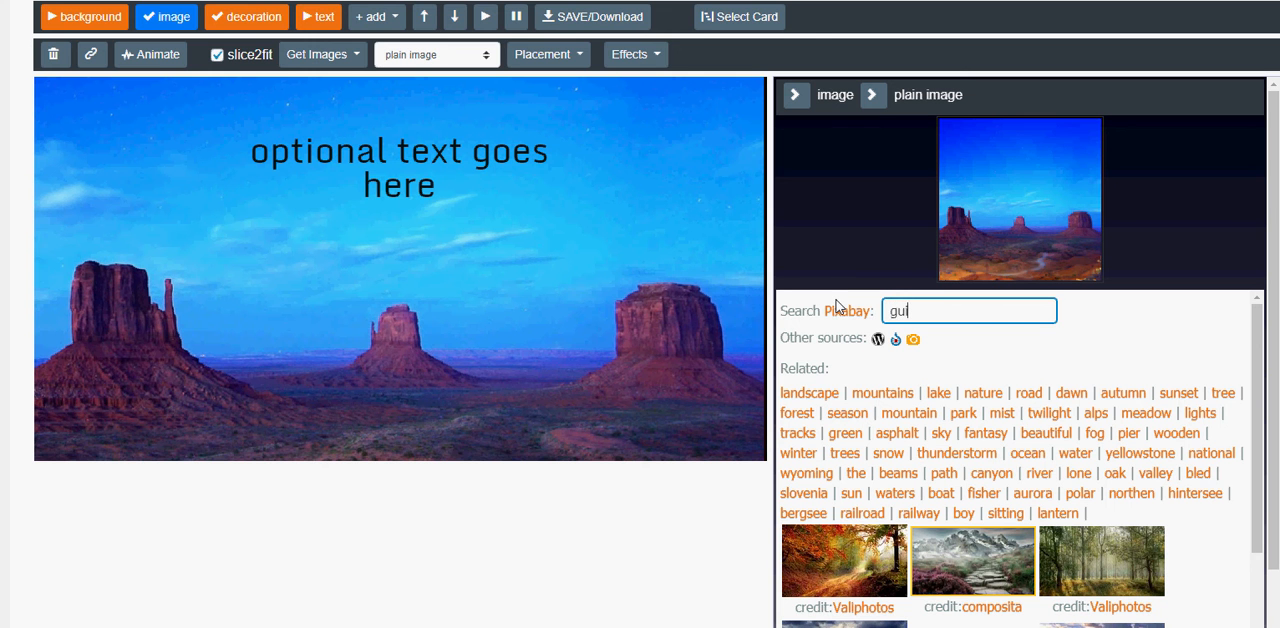
text(uitar girl)
key(Return)
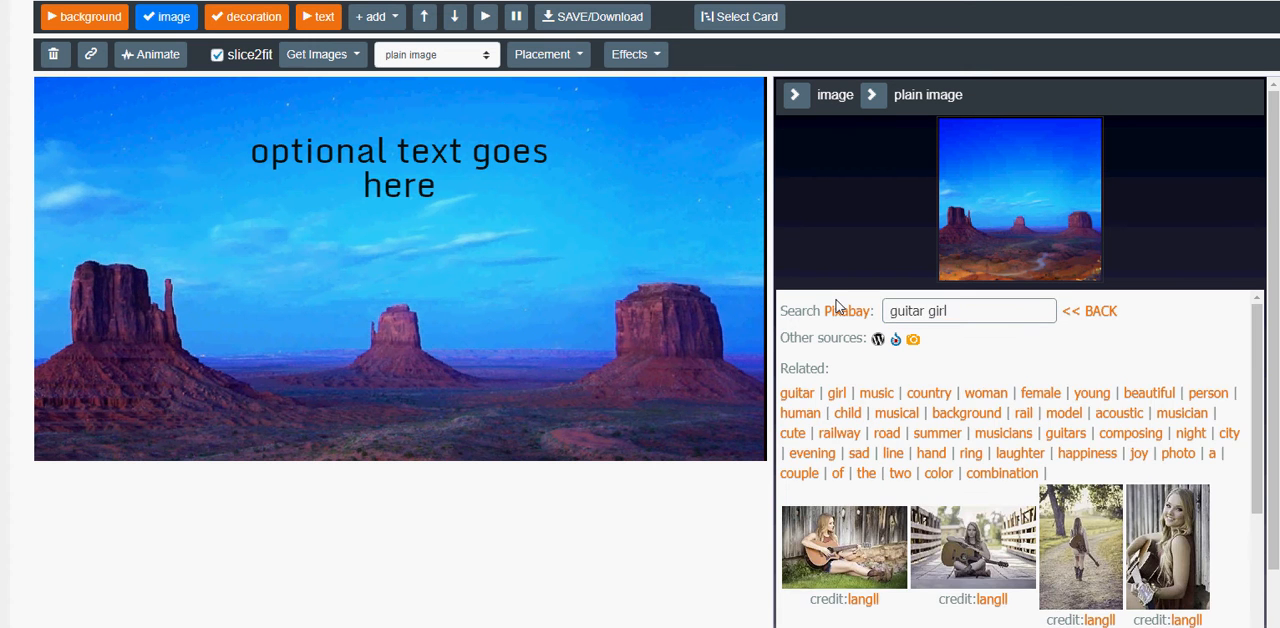
Use the photo of the woman playing guitar in a meadow as the image and turn off slice2fit.
scroll(871, 481, down, 3)
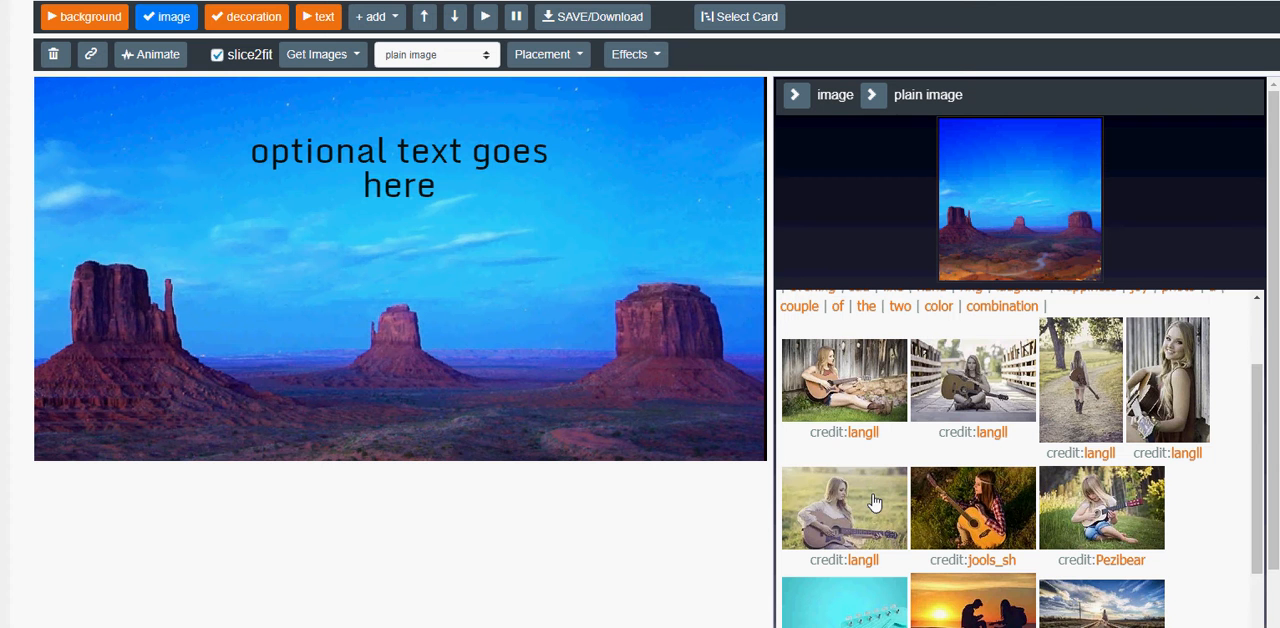
click(874, 501)
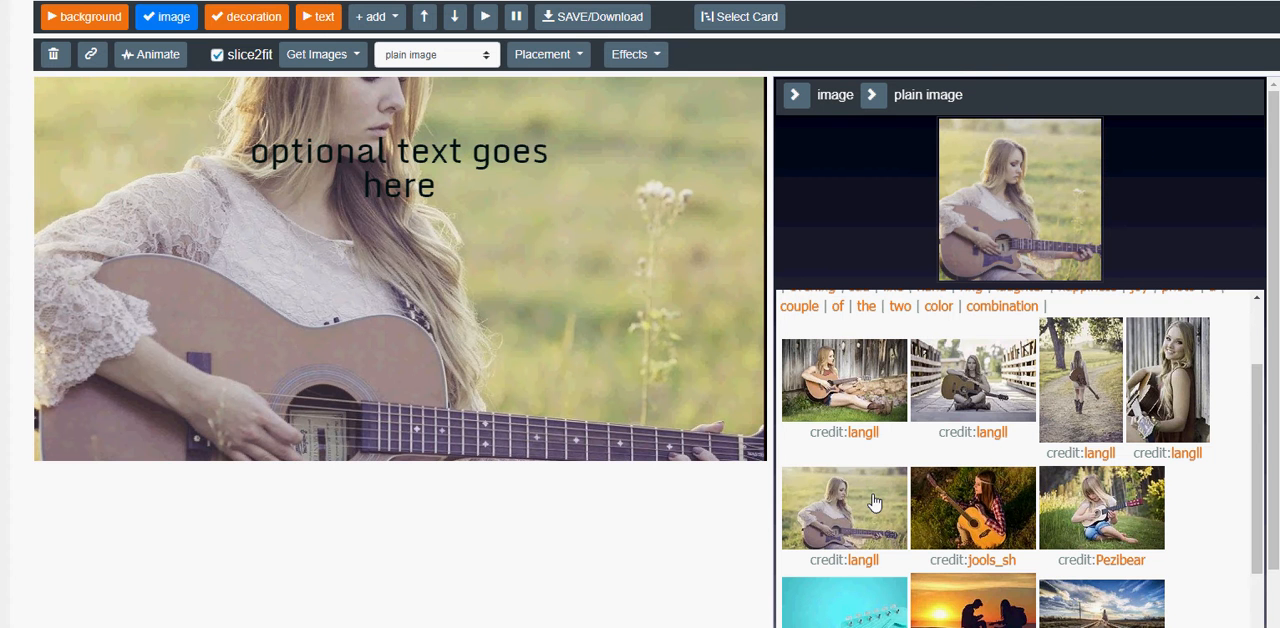
click(217, 55)
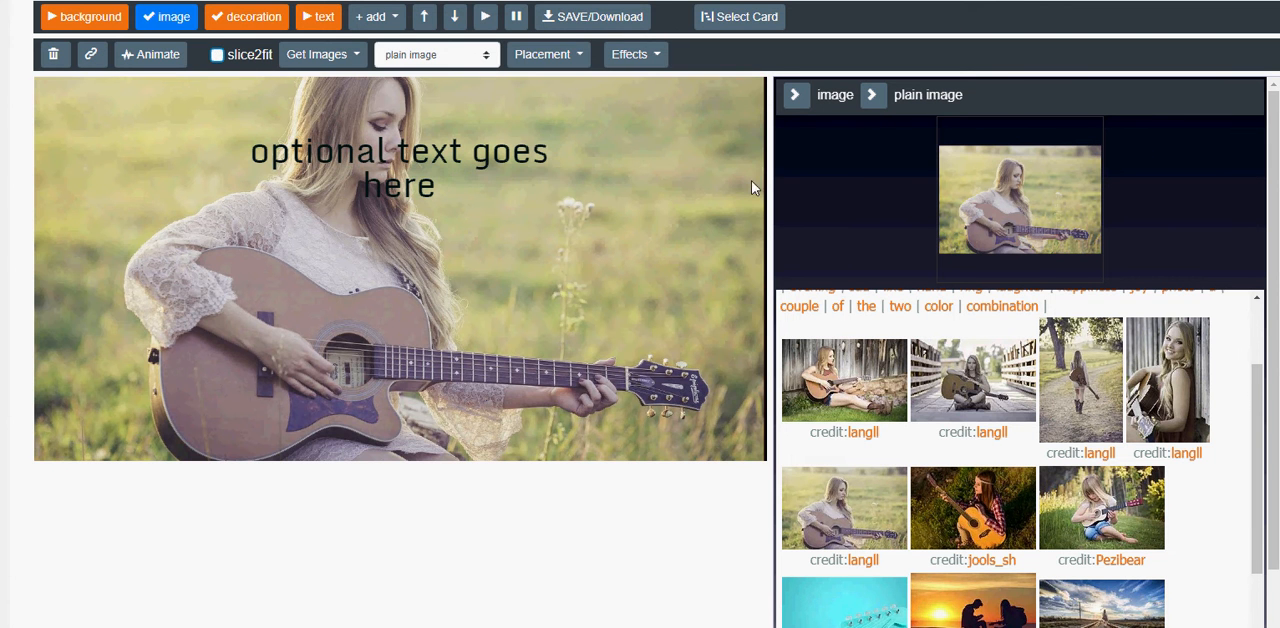
Switch the image to color effects and apply the posterized black-and-white variation.
click(872, 100)
click(872, 100)
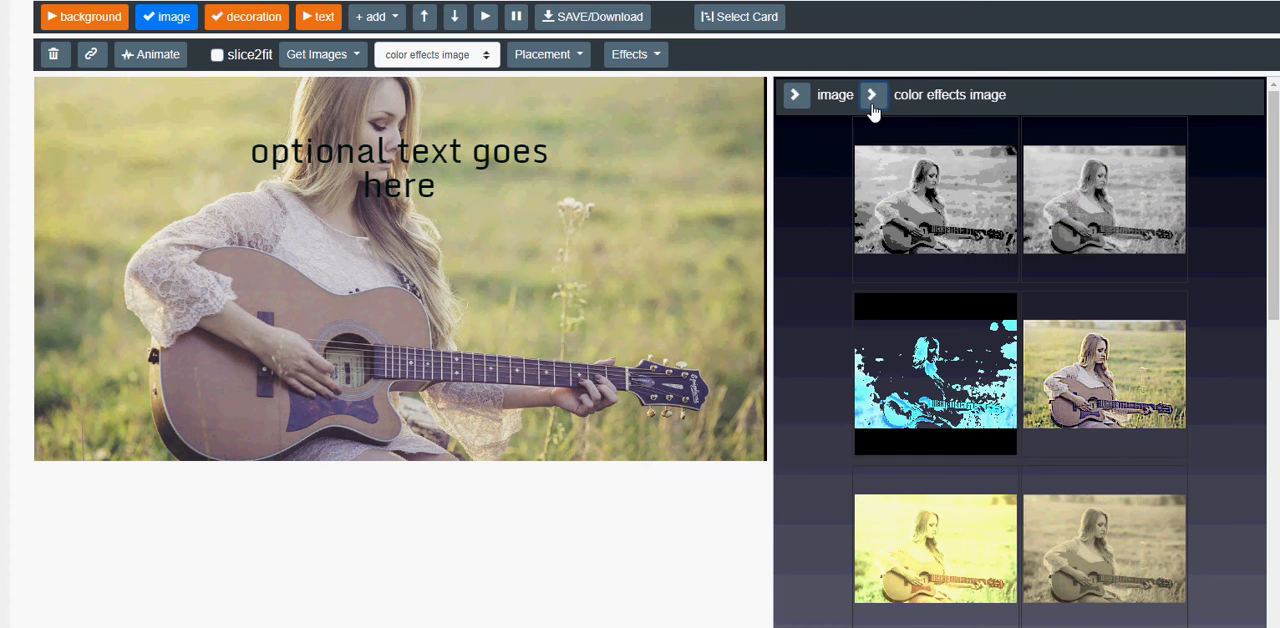
click(945, 203)
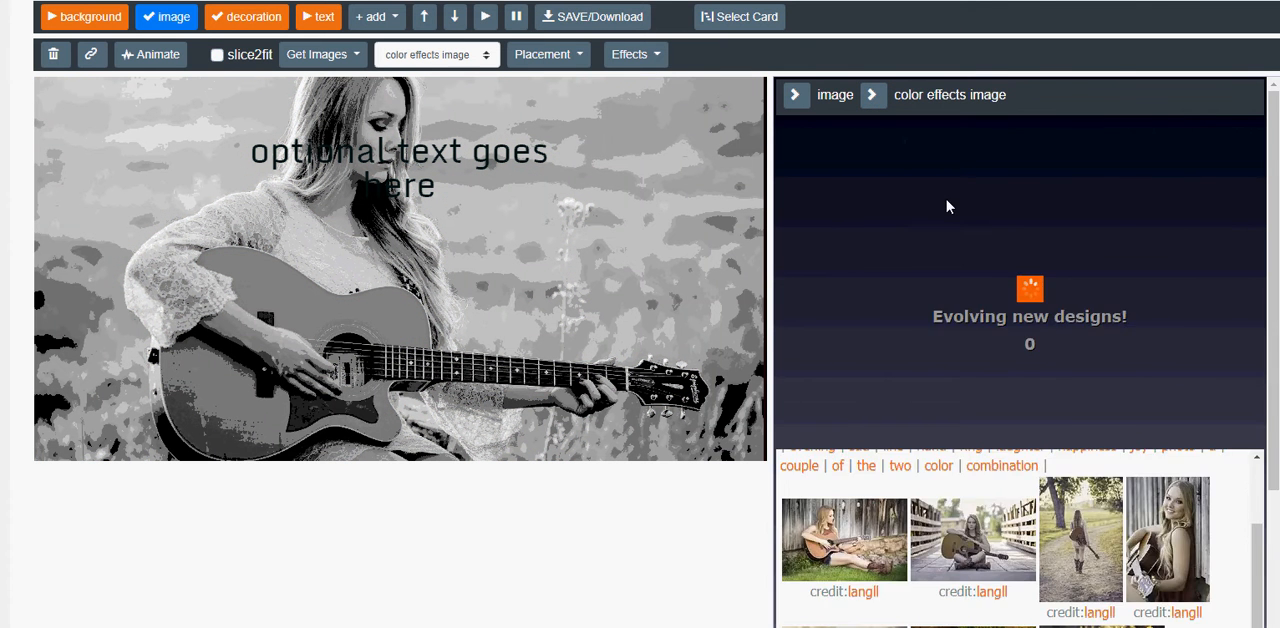
Choose the evolved color variation with a yellow background, white blouse and pink guitar.
scroll(1028, 268, down, 3)
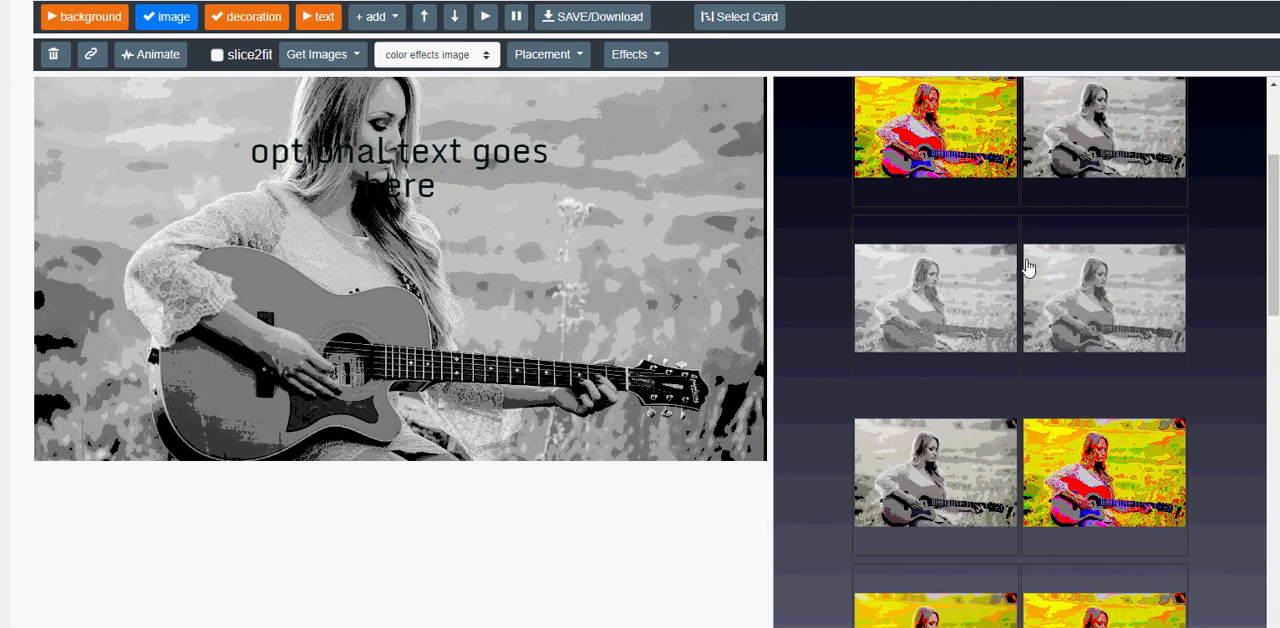
scroll(1028, 268, down, 4)
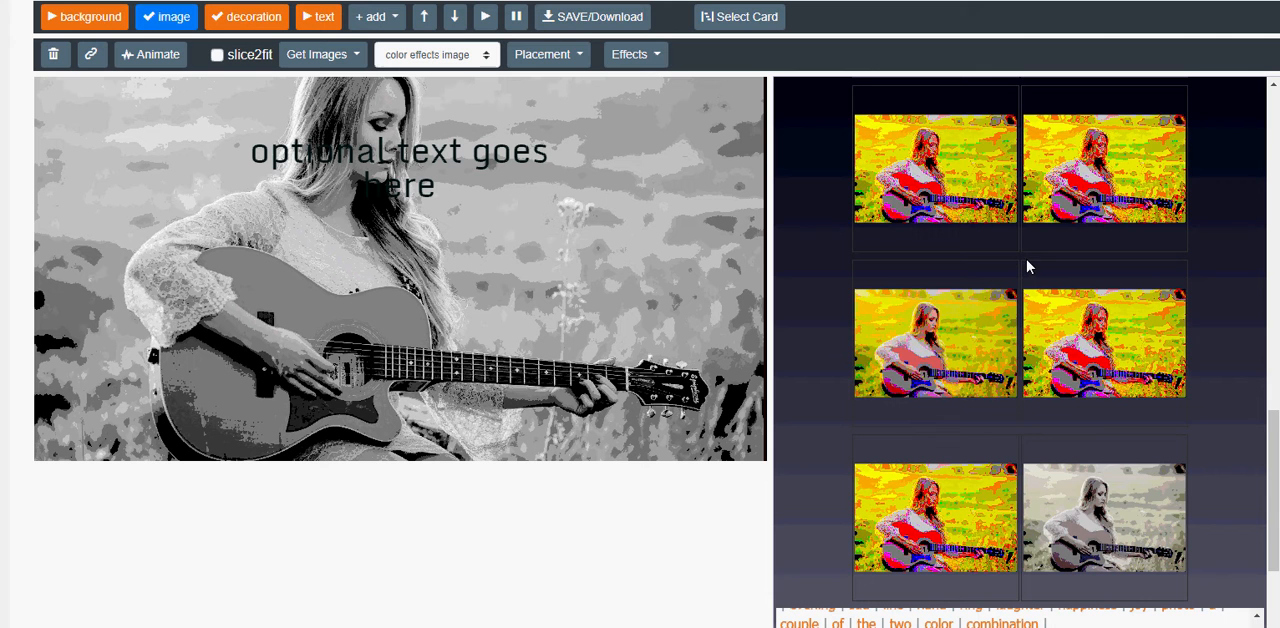
scroll(1091, 348, up, 3)
scroll(1091, 348, down, 2)
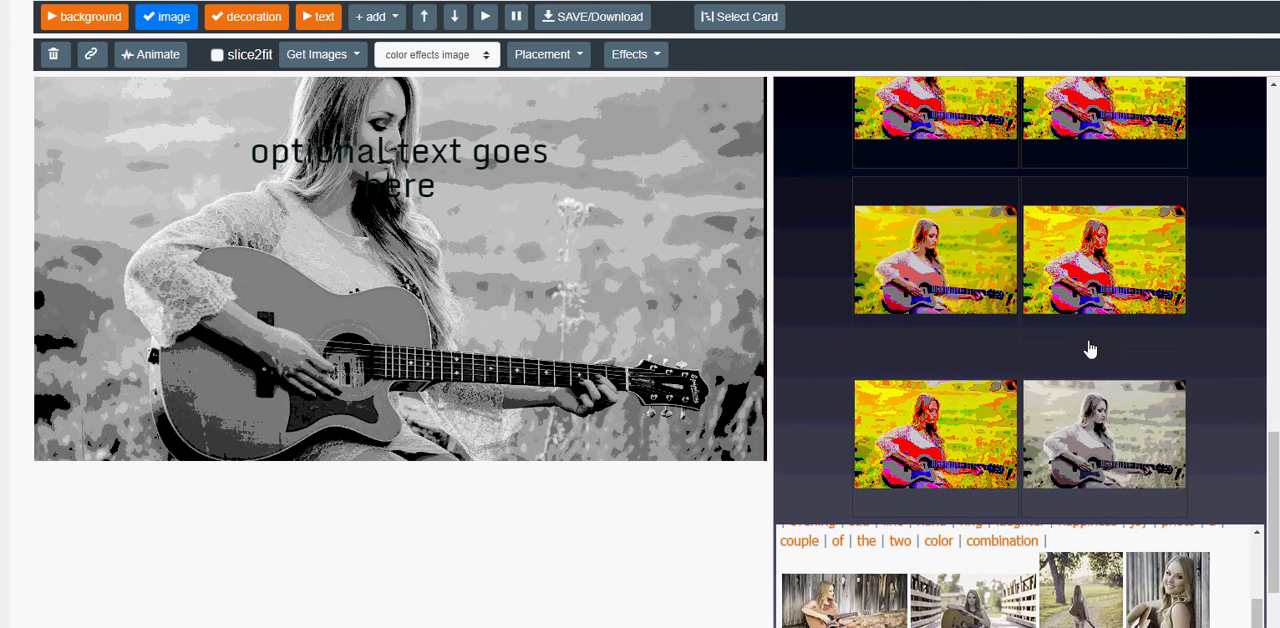
click(940, 282)
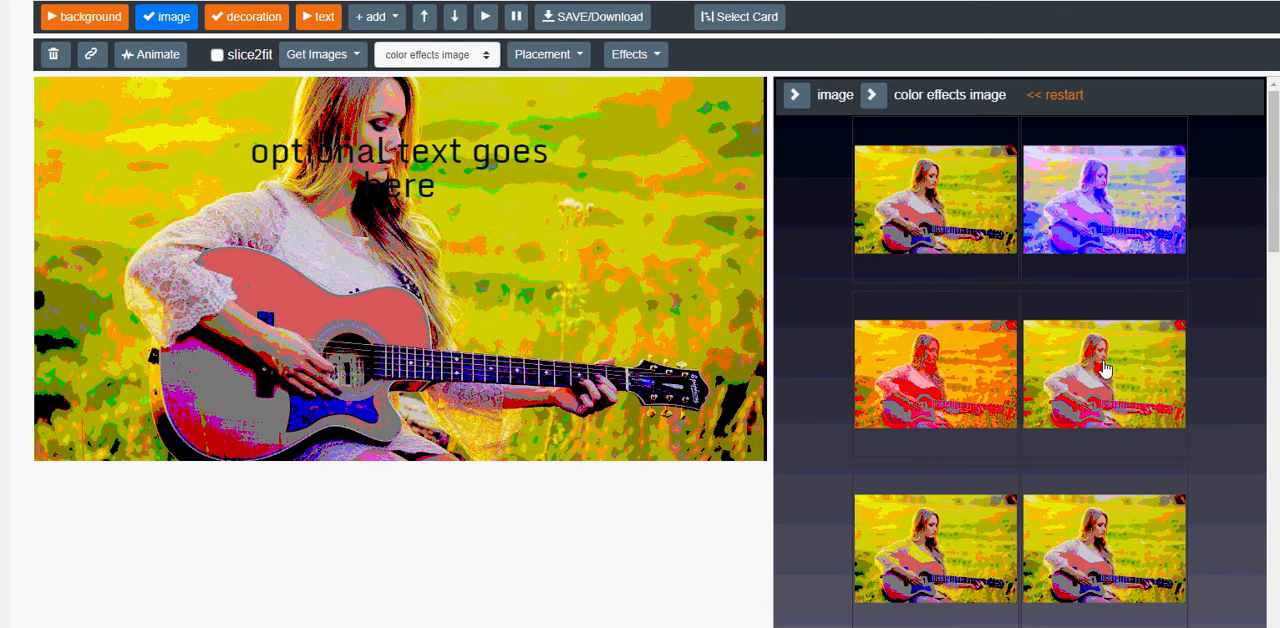
Browse the new variations and apply the muted gray-green one to the image.
scroll(1105, 363, down, 3)
scroll(1105, 363, down, 2)
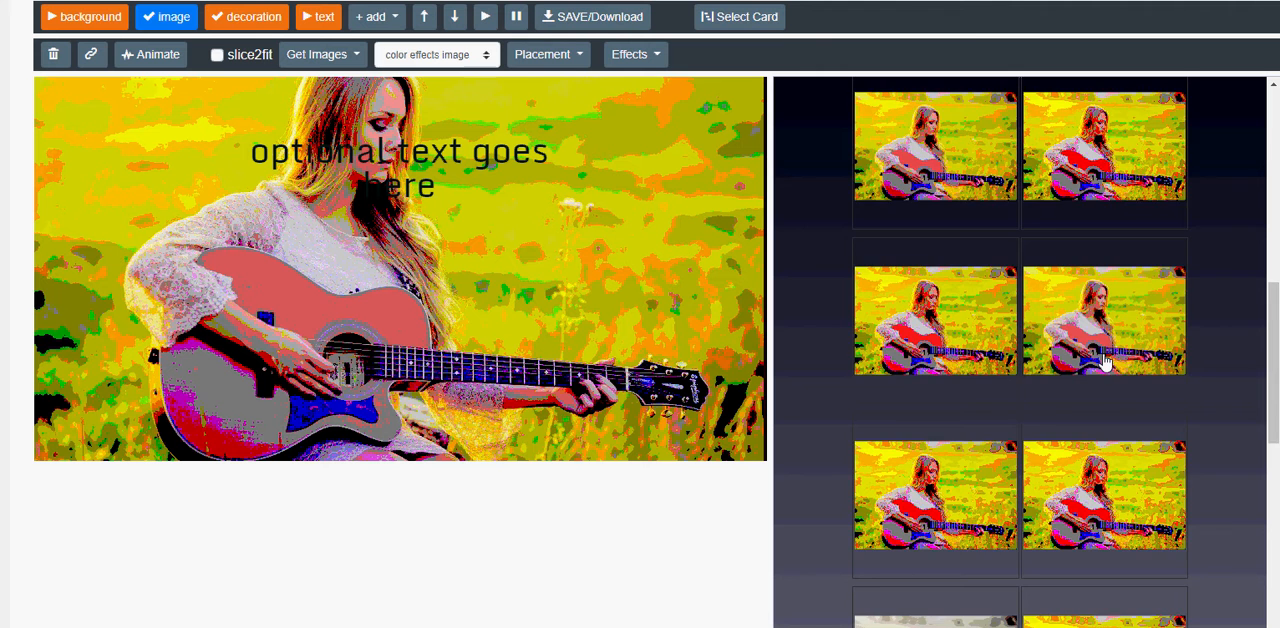
scroll(1105, 363, up, 1)
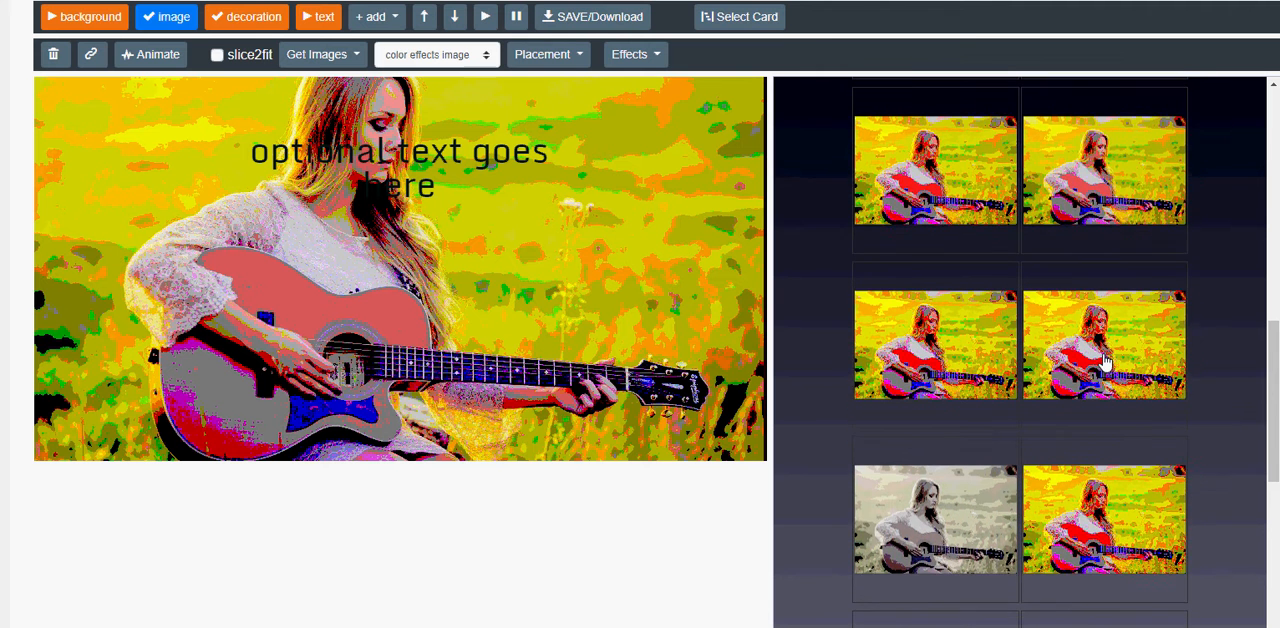
click(934, 588)
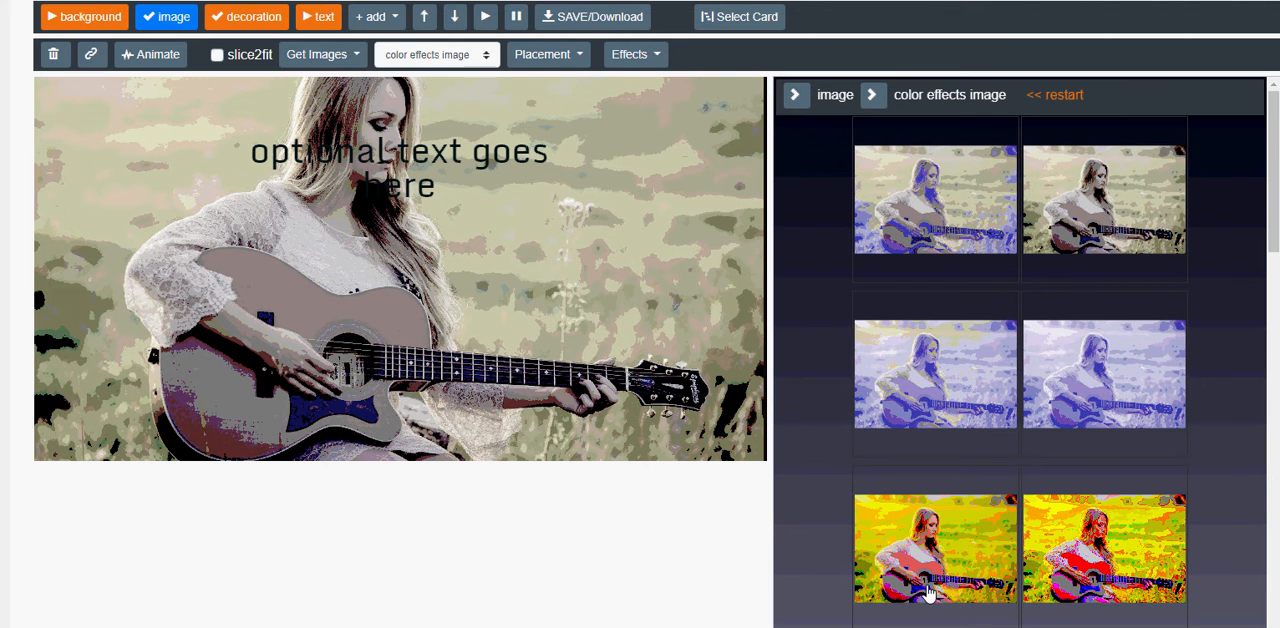
Animate the image with a startDelay of 7 and an addZoom of -8, and start the animation.
click(150, 57)
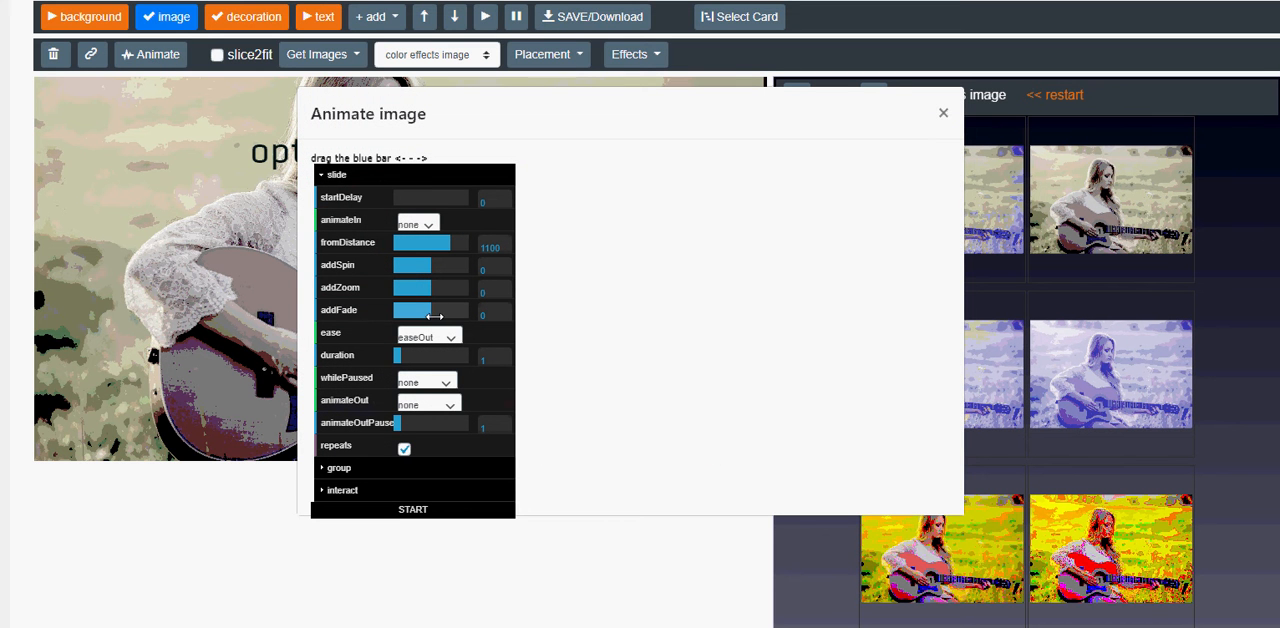
drag(430, 197, 445, 197)
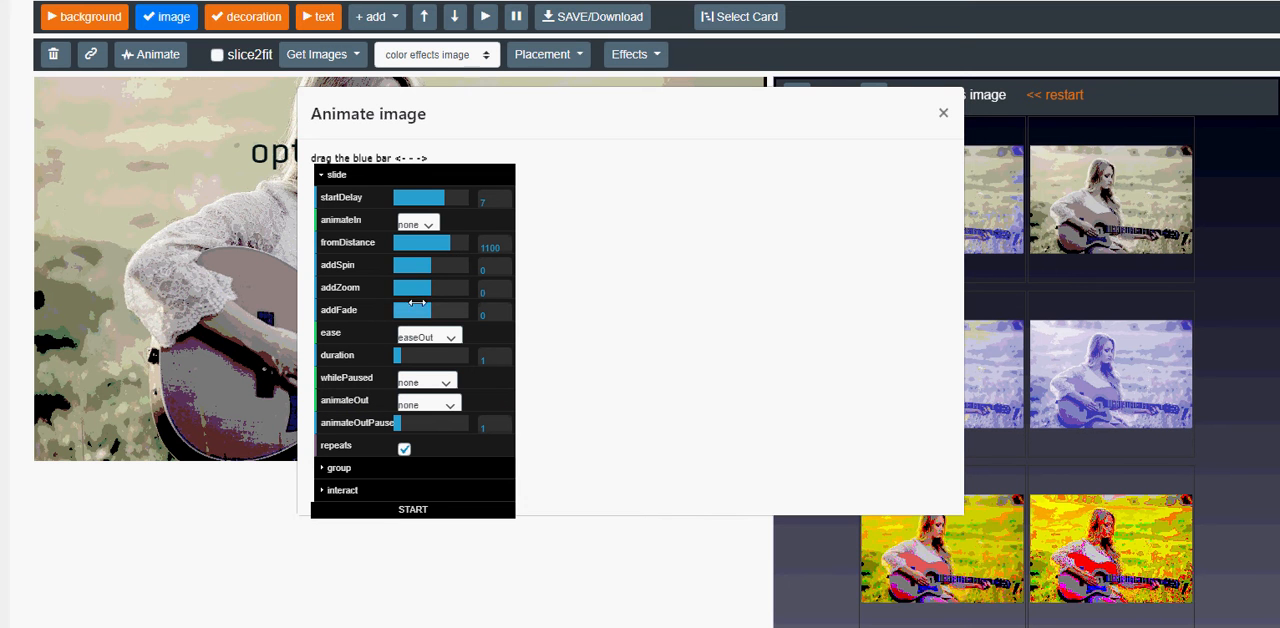
drag(423, 288, 398, 288)
click(411, 511)
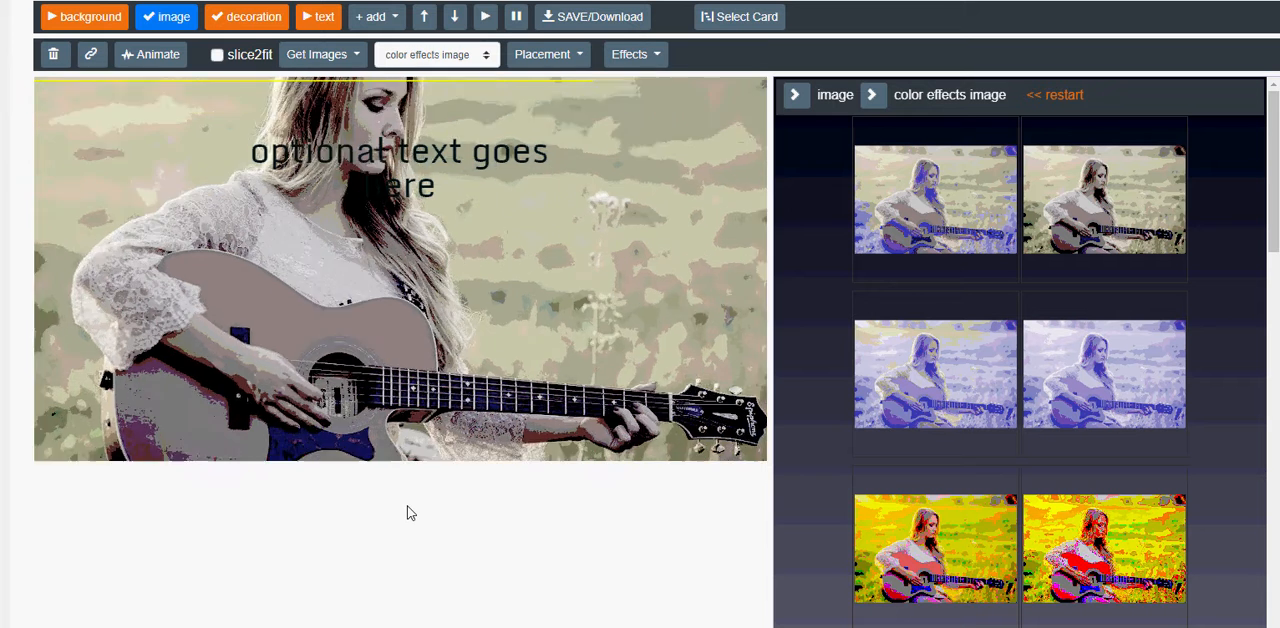
Set the image's animateIn effect to slideRight and start the animation again.
click(155, 54)
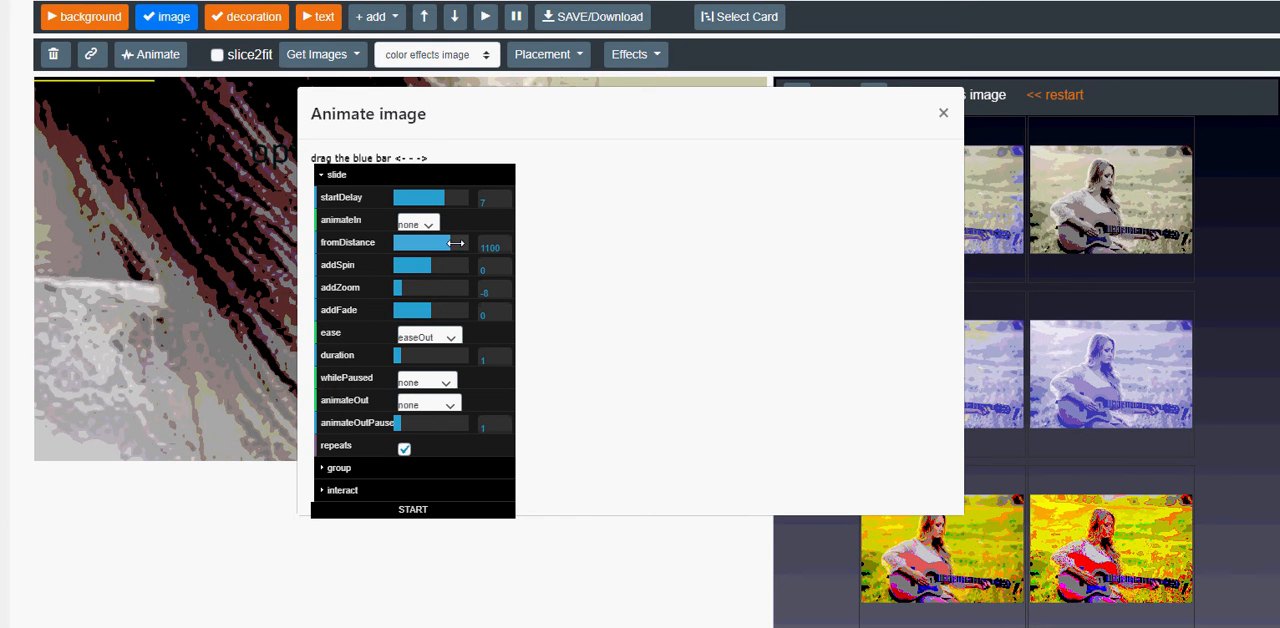
click(422, 222)
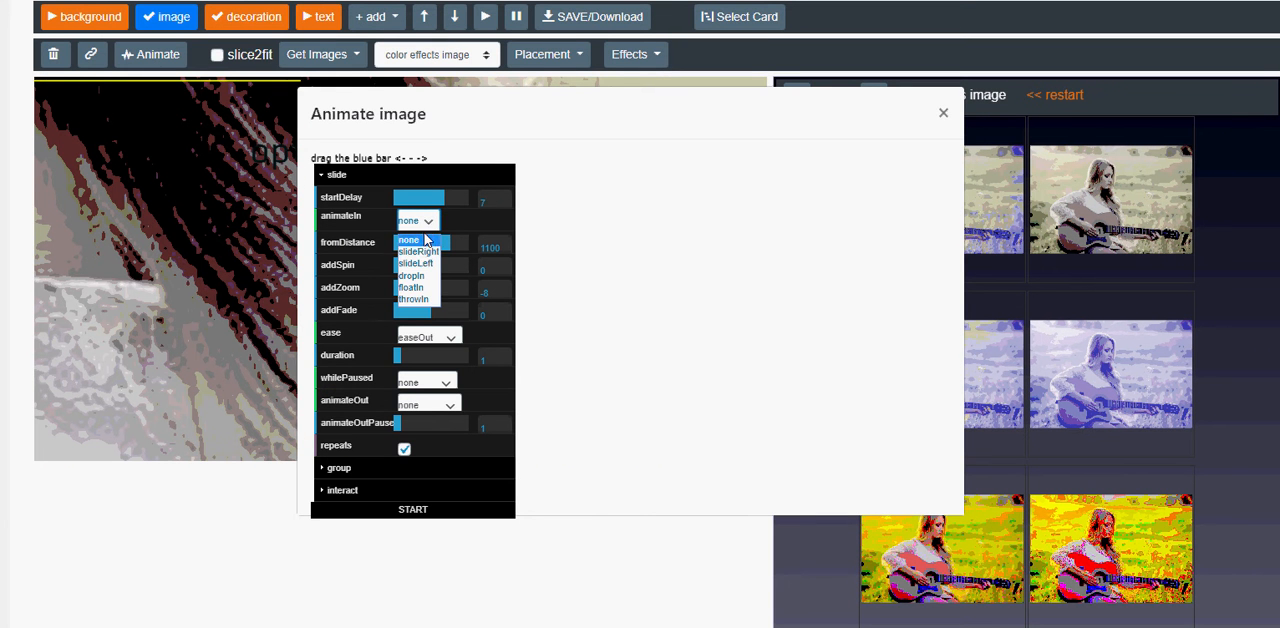
click(422, 257)
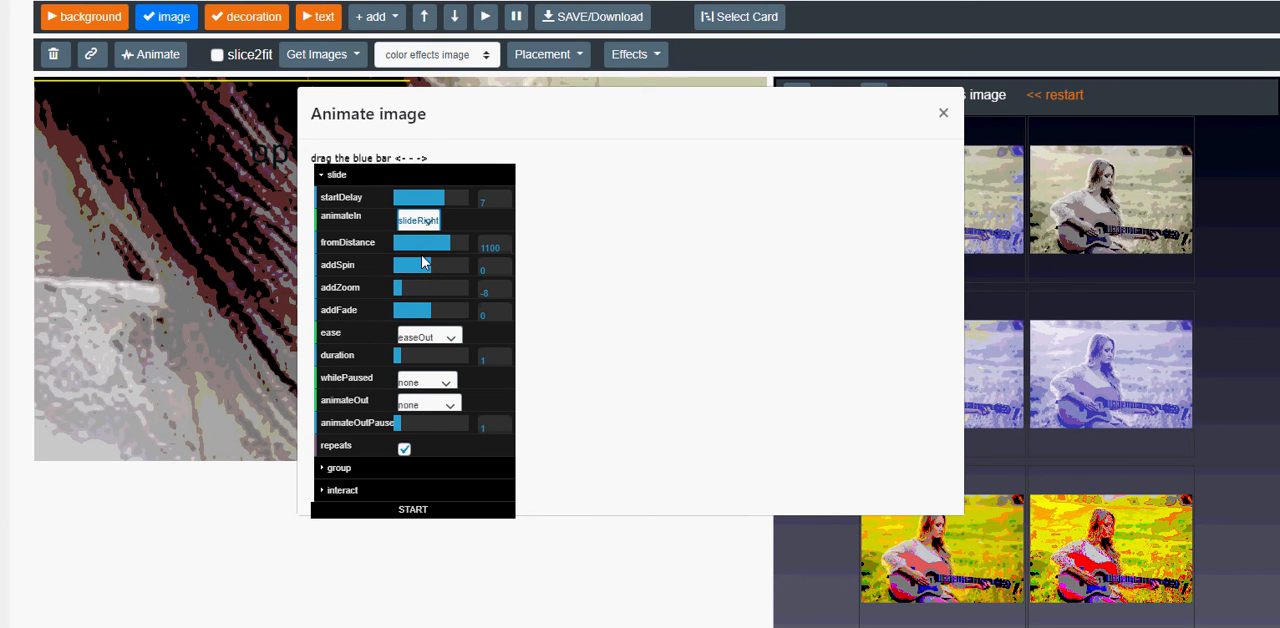
click(414, 509)
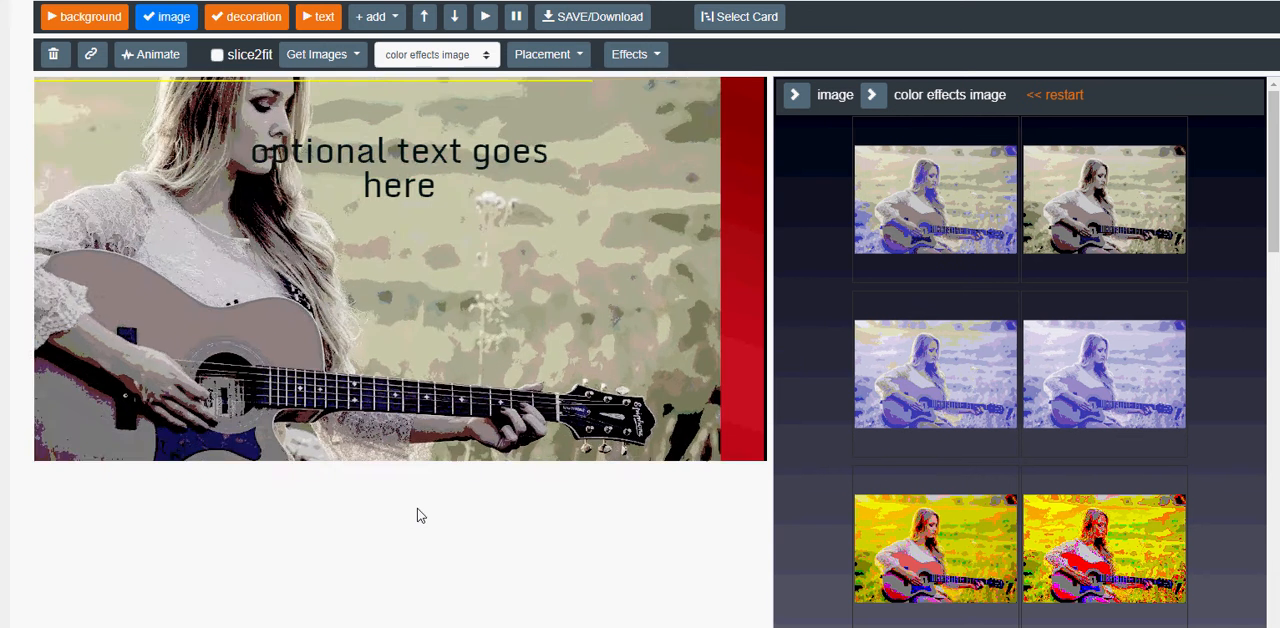
Set the image animation's fromDistance to 400 and restart the animation.
click(152, 54)
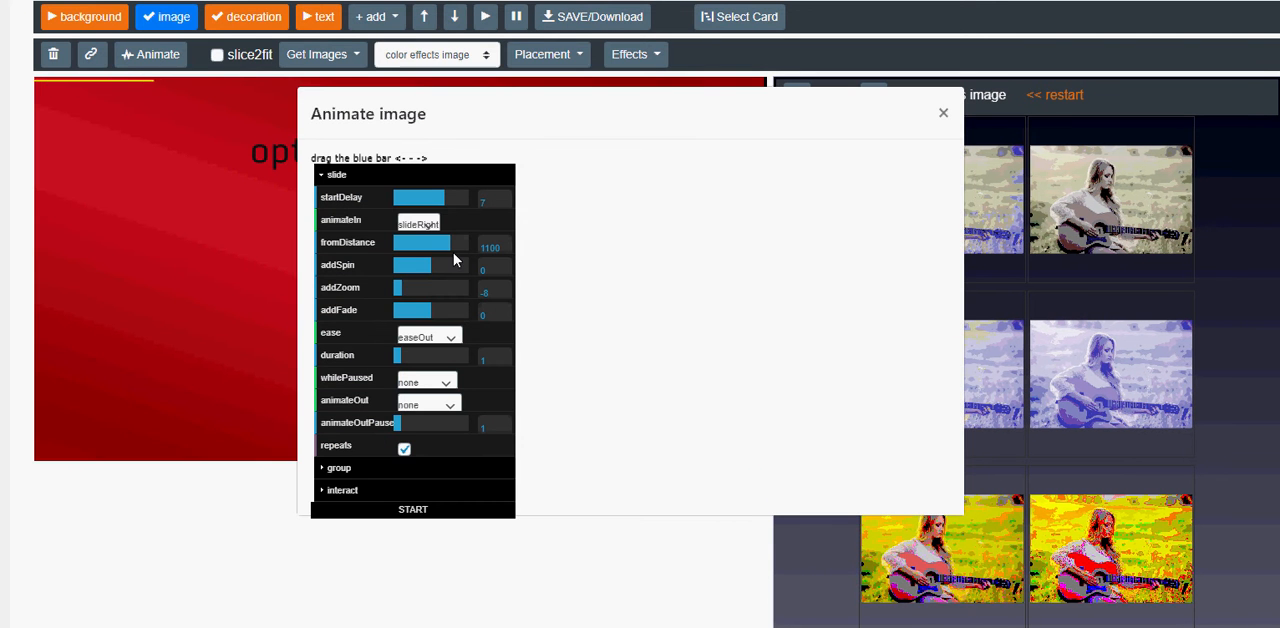
drag(457, 244, 440, 246)
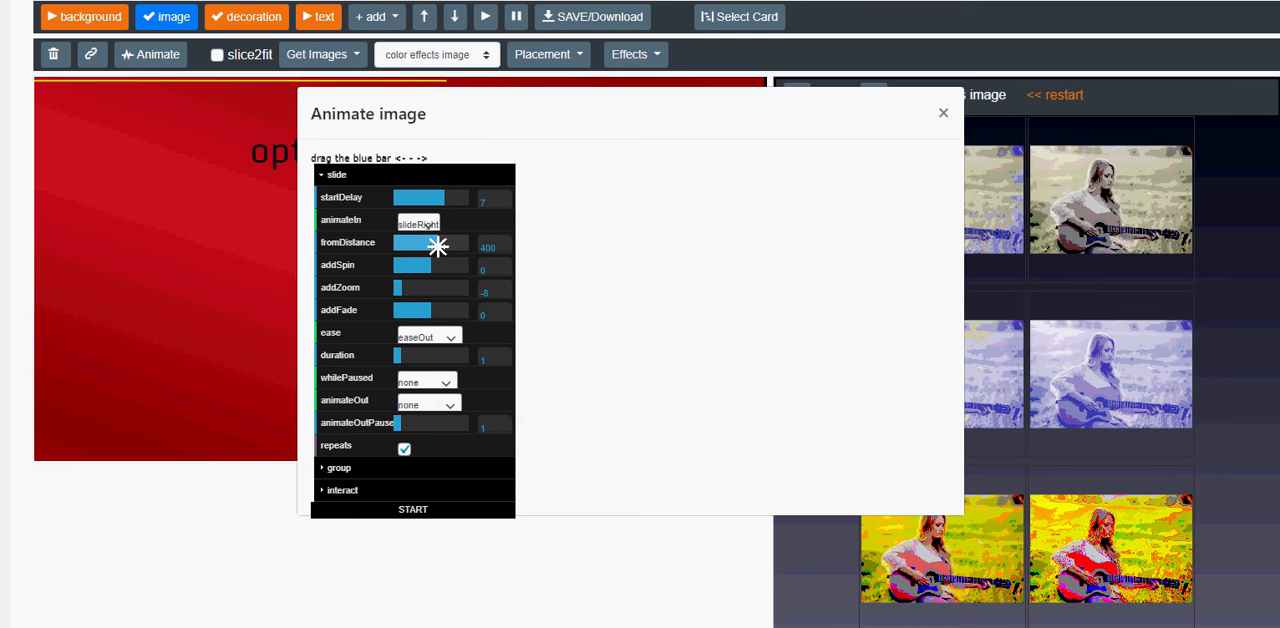
click(418, 511)
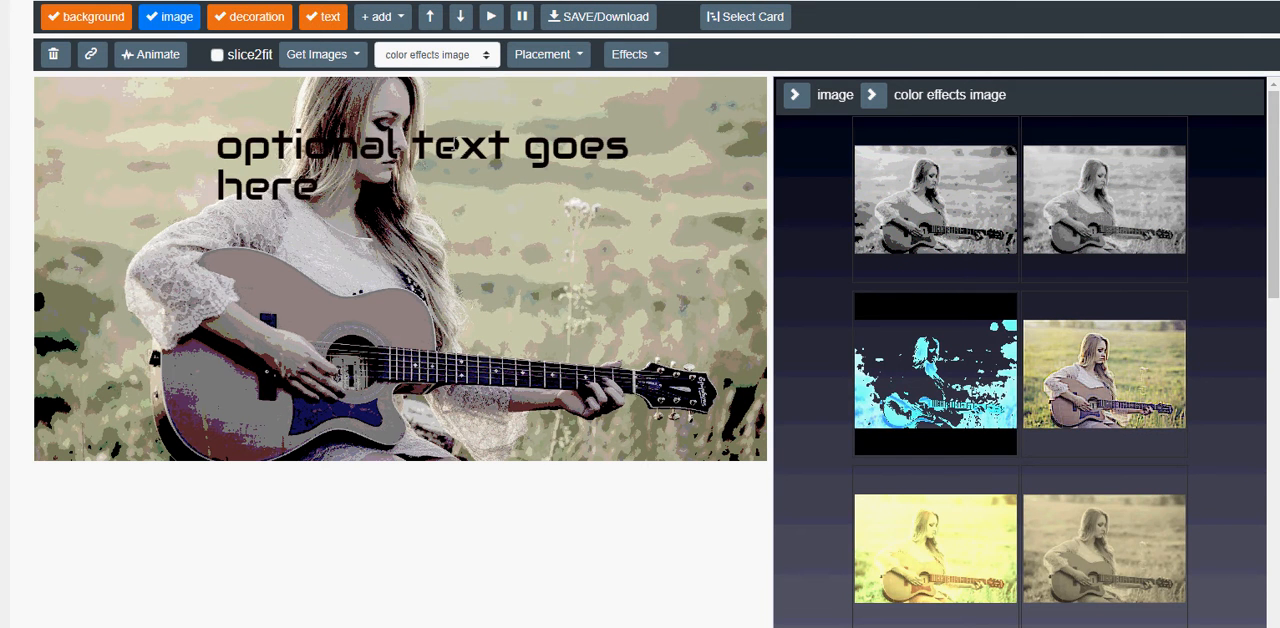
Replace the placeholder text with "NOTEABLE CHORDS" in the text editor and look at the emoji picker, then close it.
click(451, 144)
click(298, 57)
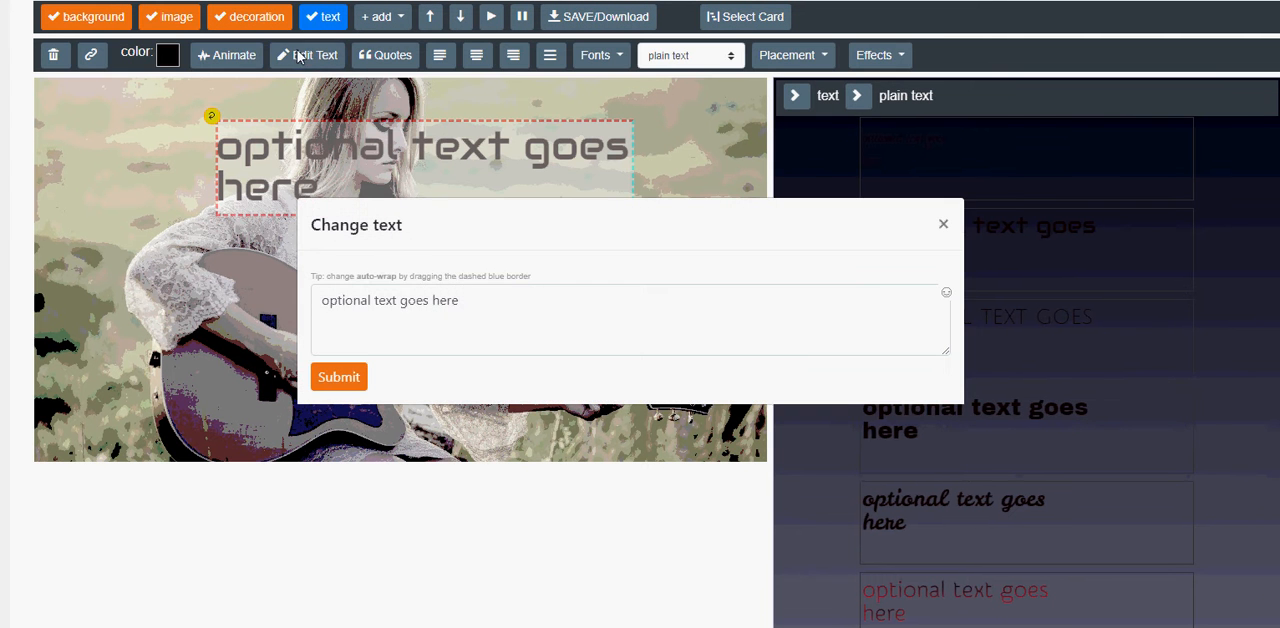
drag(472, 305, 314, 297)
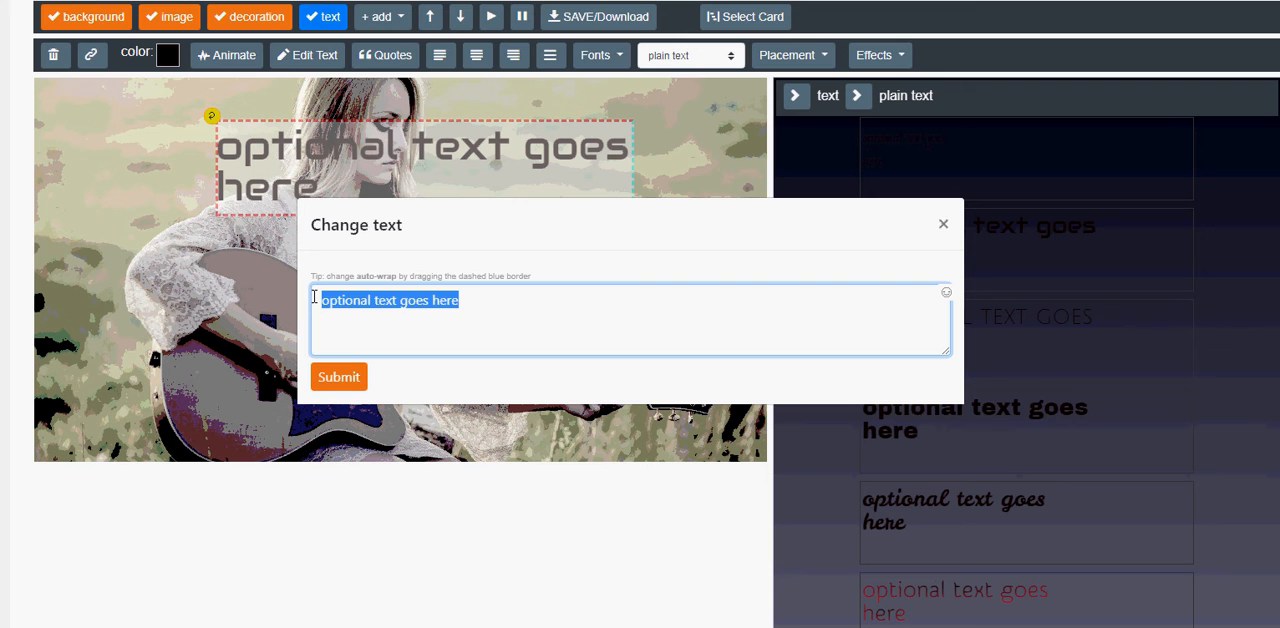
text(NOTEAB)
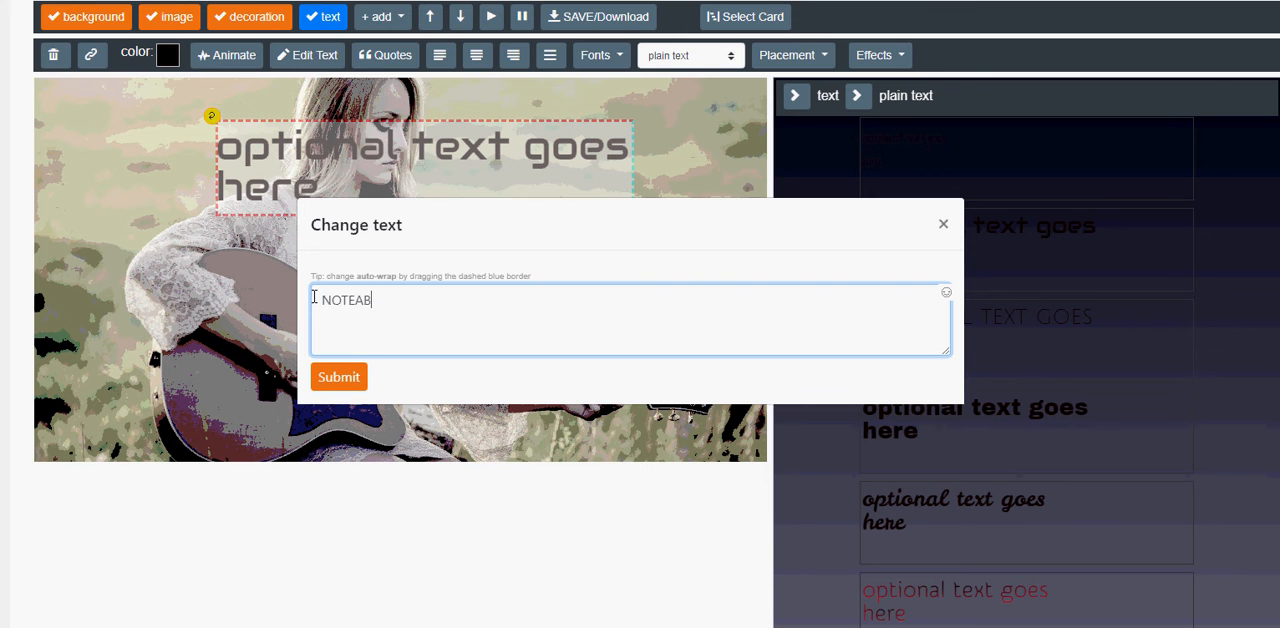
text(LE CHORDS)
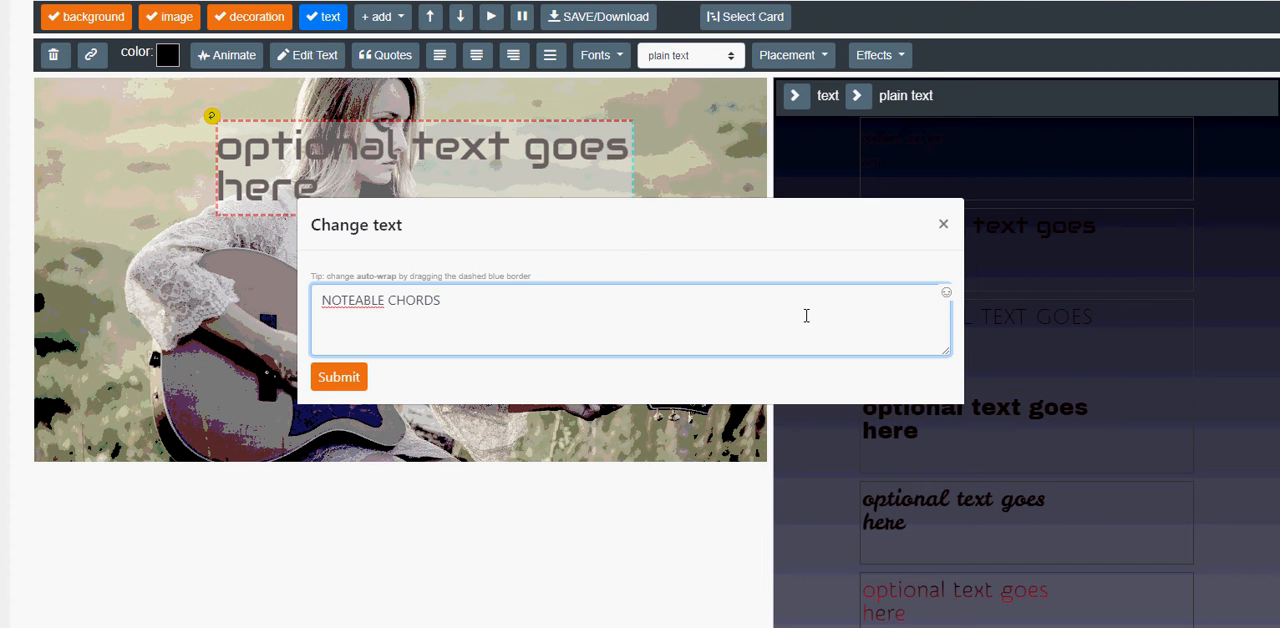
click(946, 293)
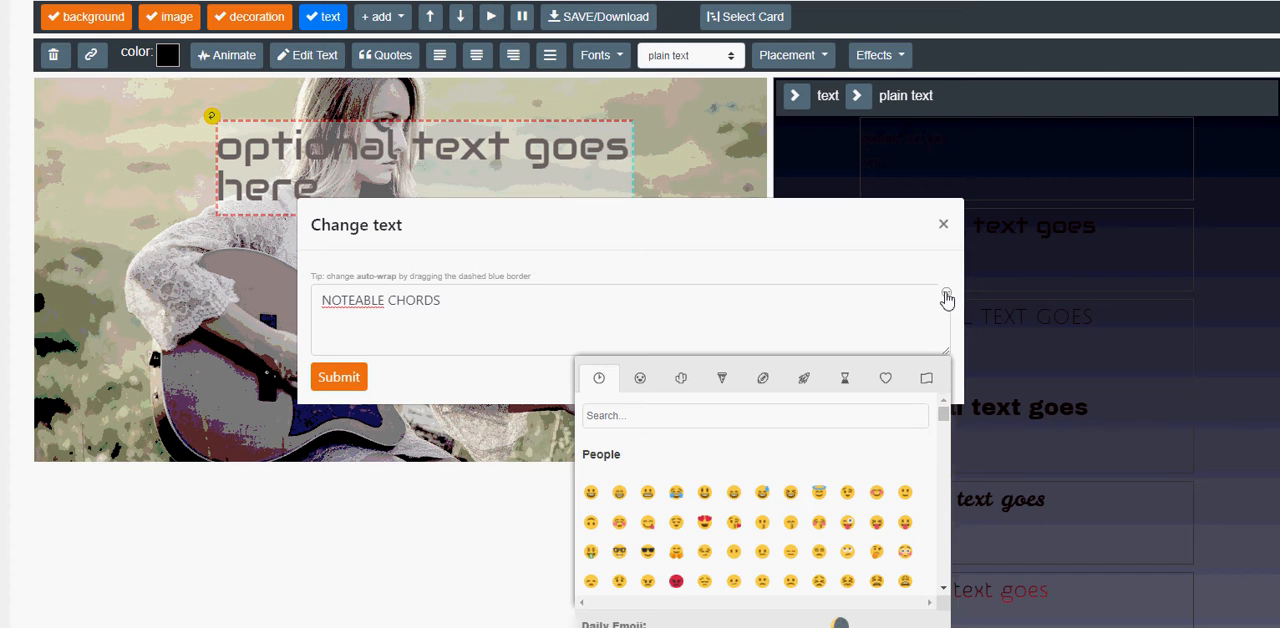
click(946, 296)
Switch to the web search results on HTML character entities and open the Character Entity Reference Chart.
click(930, 1)
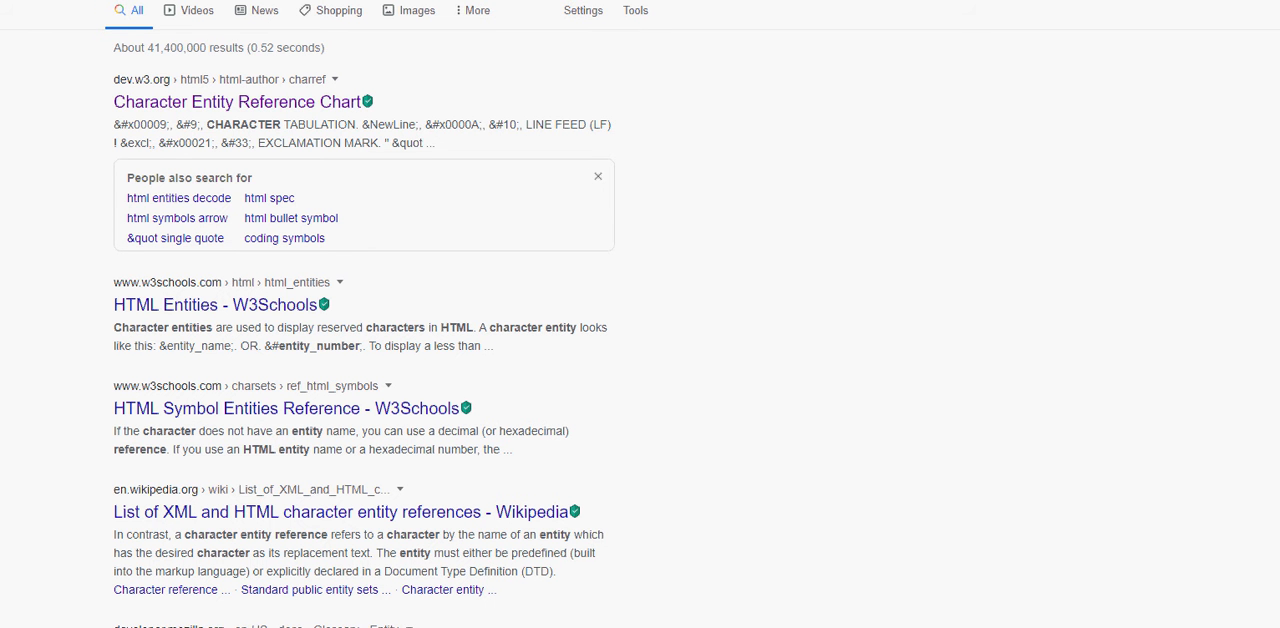
click(300, 1)
click(312, 1)
click(245, 102)
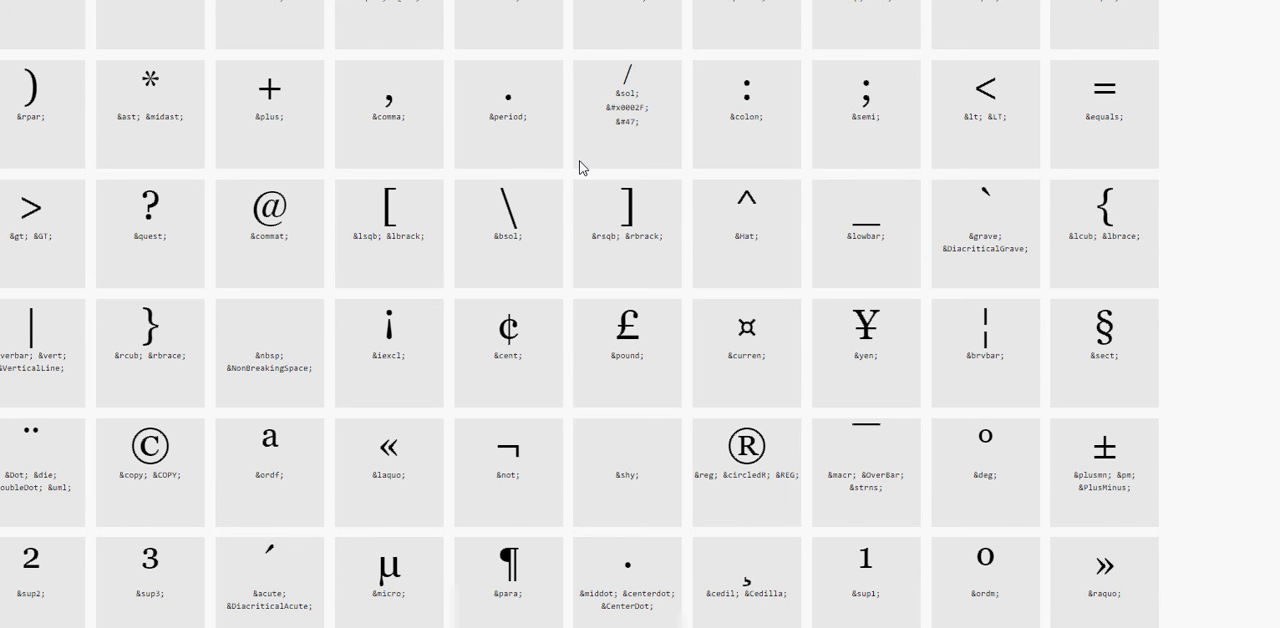
Find "club" in the chart, select the nearby music note symbol (&sung;), and return to the design's text editor.
text(club)
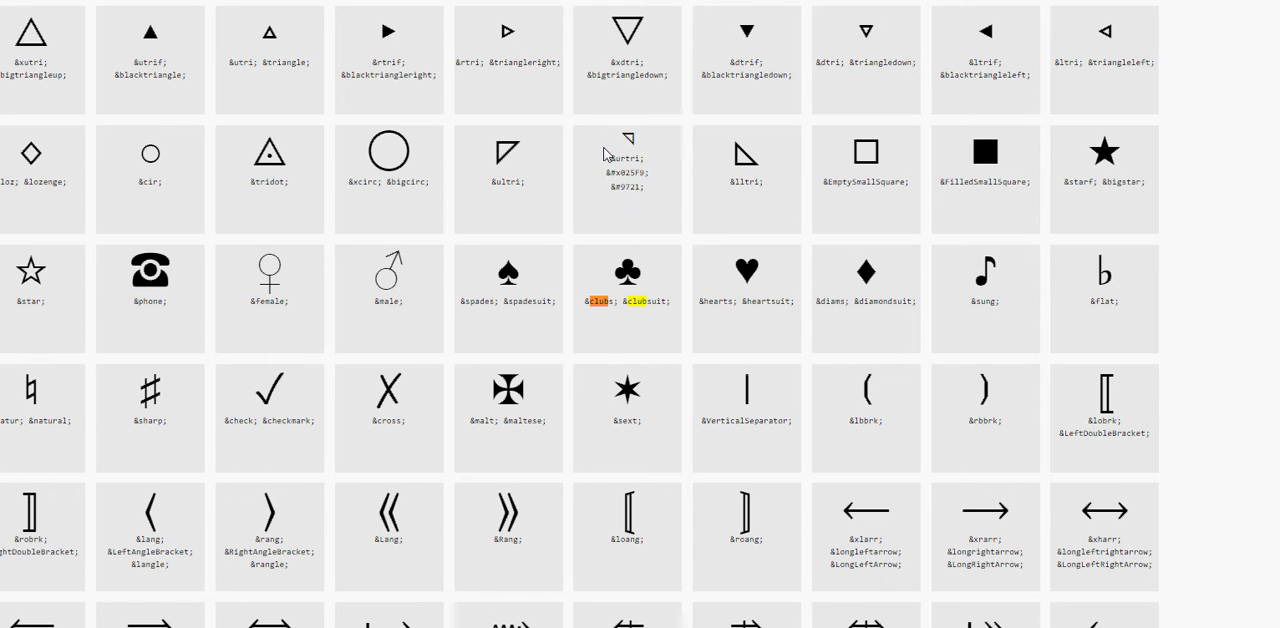
double_click(985, 258)
key(ctrl+c)
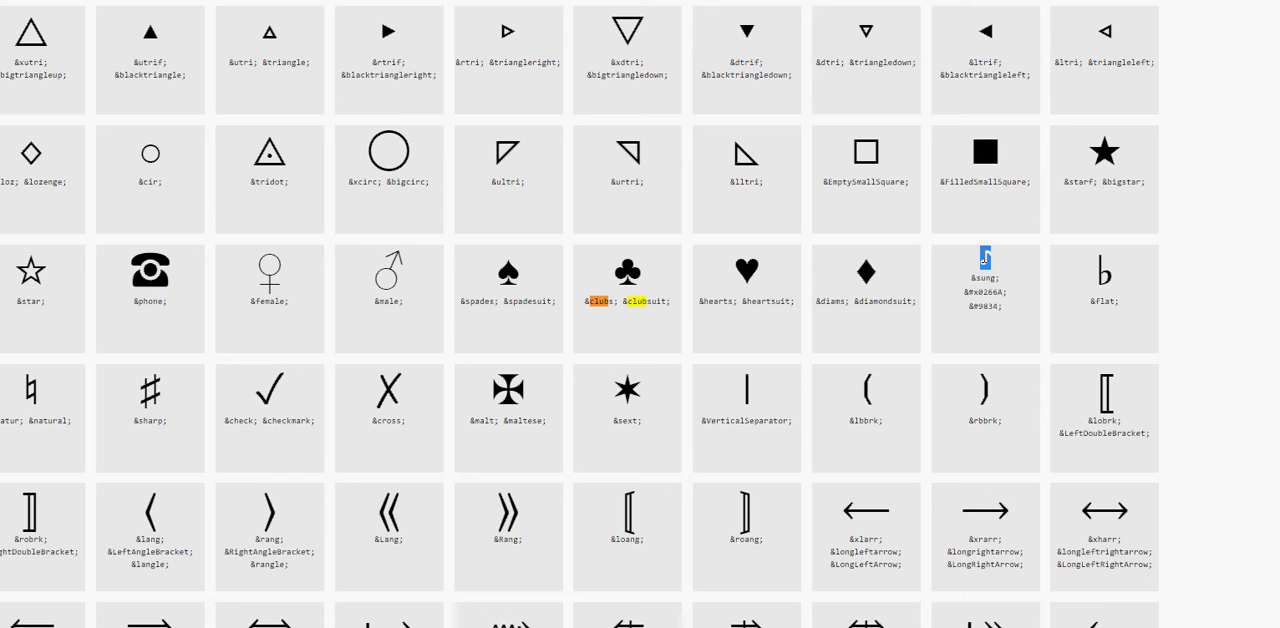
click(450, 0)
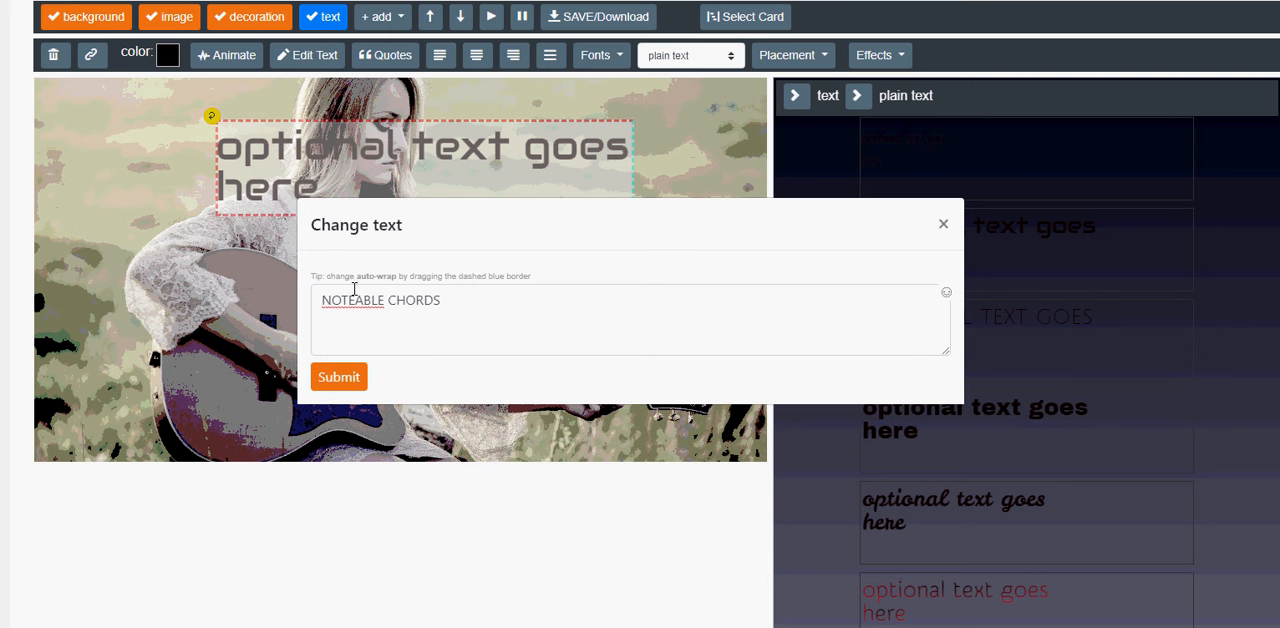
Insert two music note symbols (♪♪) before "NOTEABLE CHORDS" and submit the changed text.
click(322, 304)
key(ctrl+v)
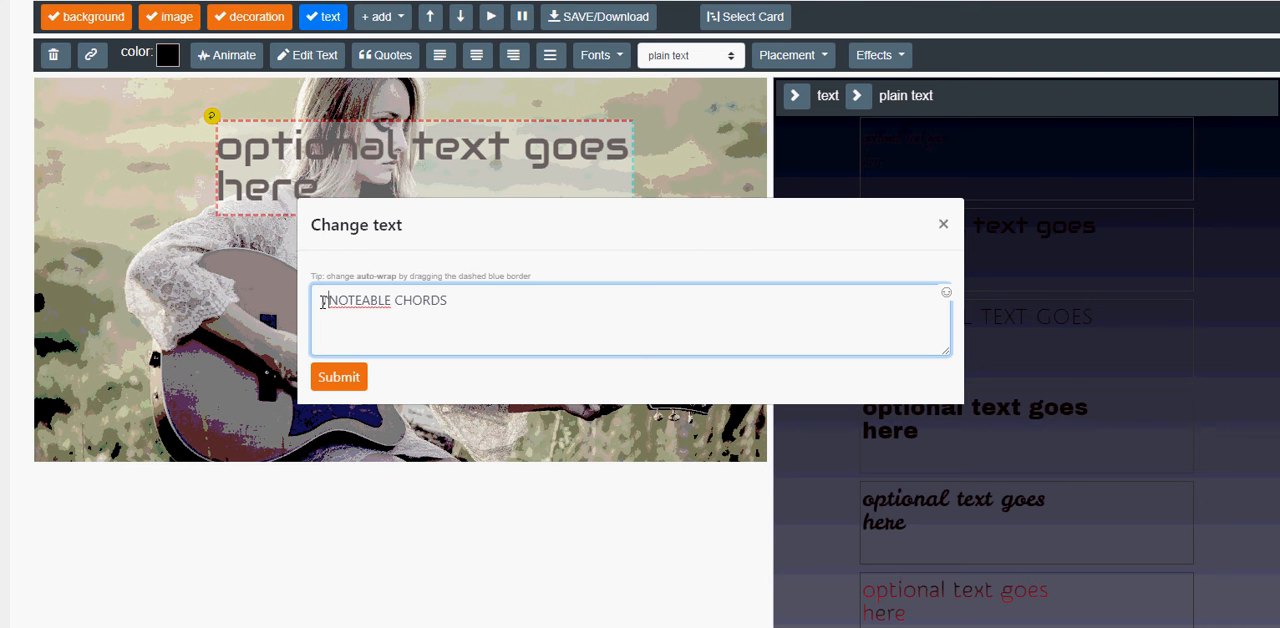
key(ctrl+v)
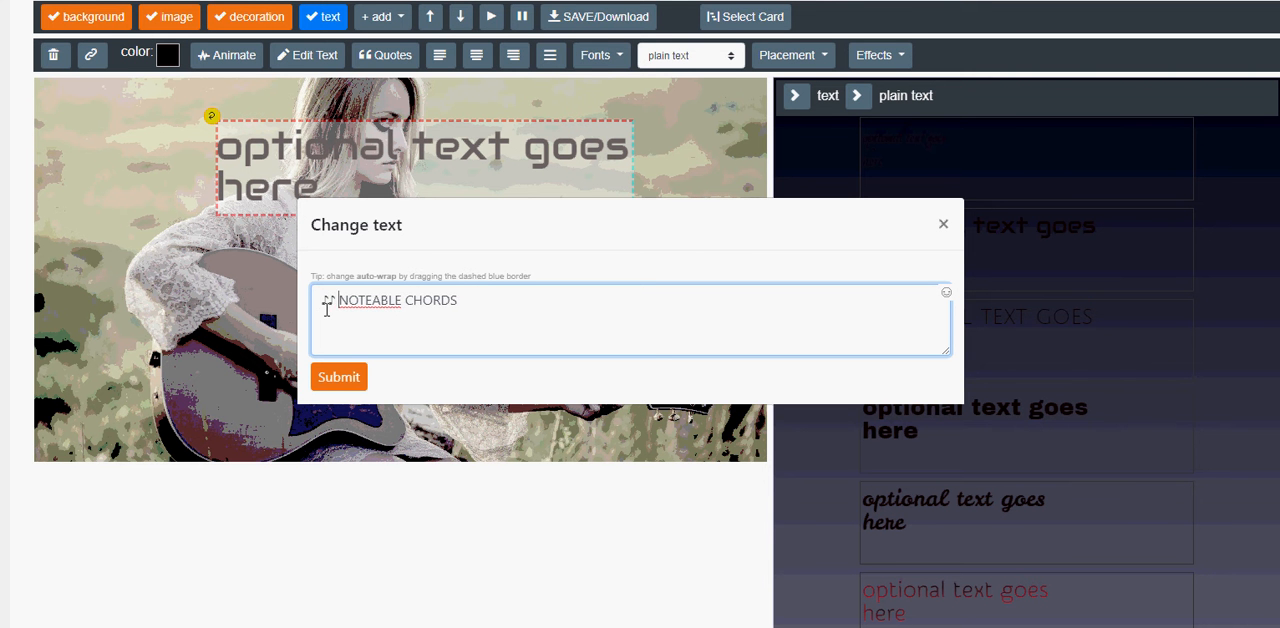
click(339, 377)
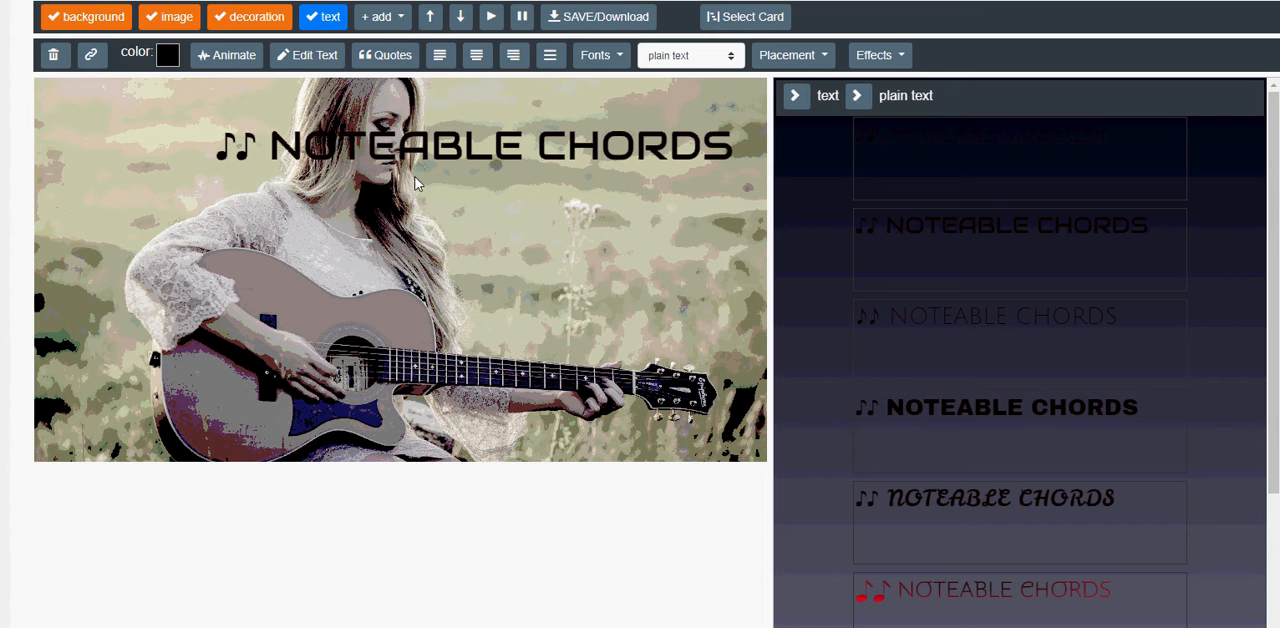
Colour the title off-white (#f0ebeb) and give it the heavy bold sans-serif font style.
click(167, 55)
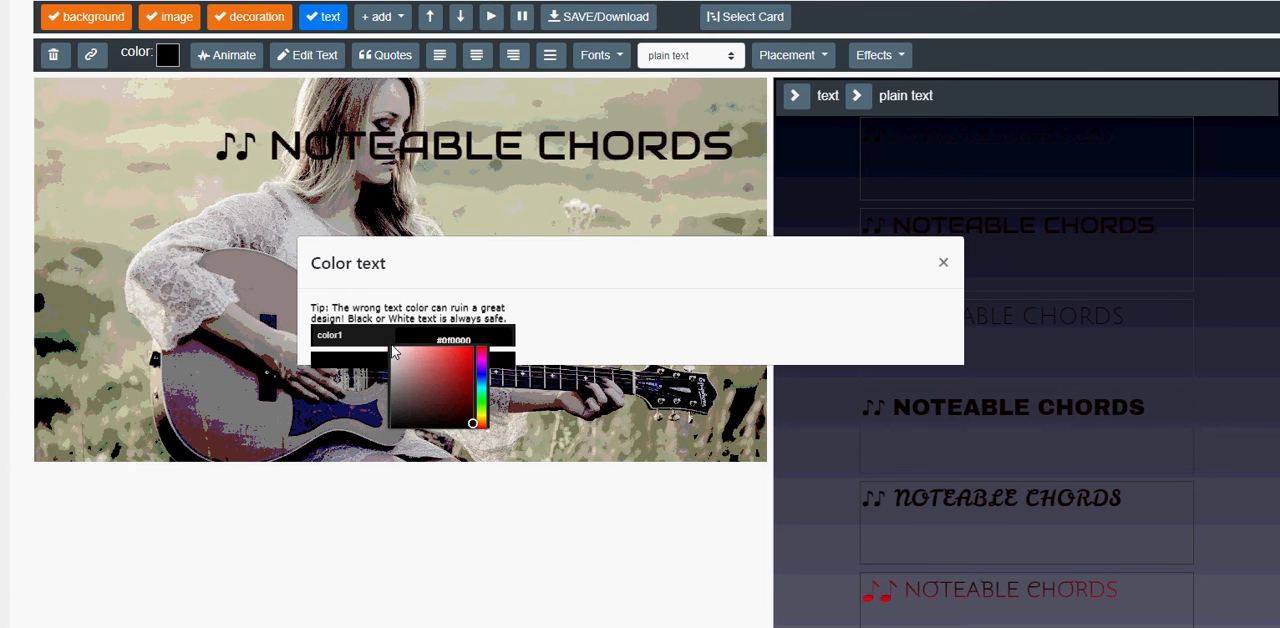
click(390, 350)
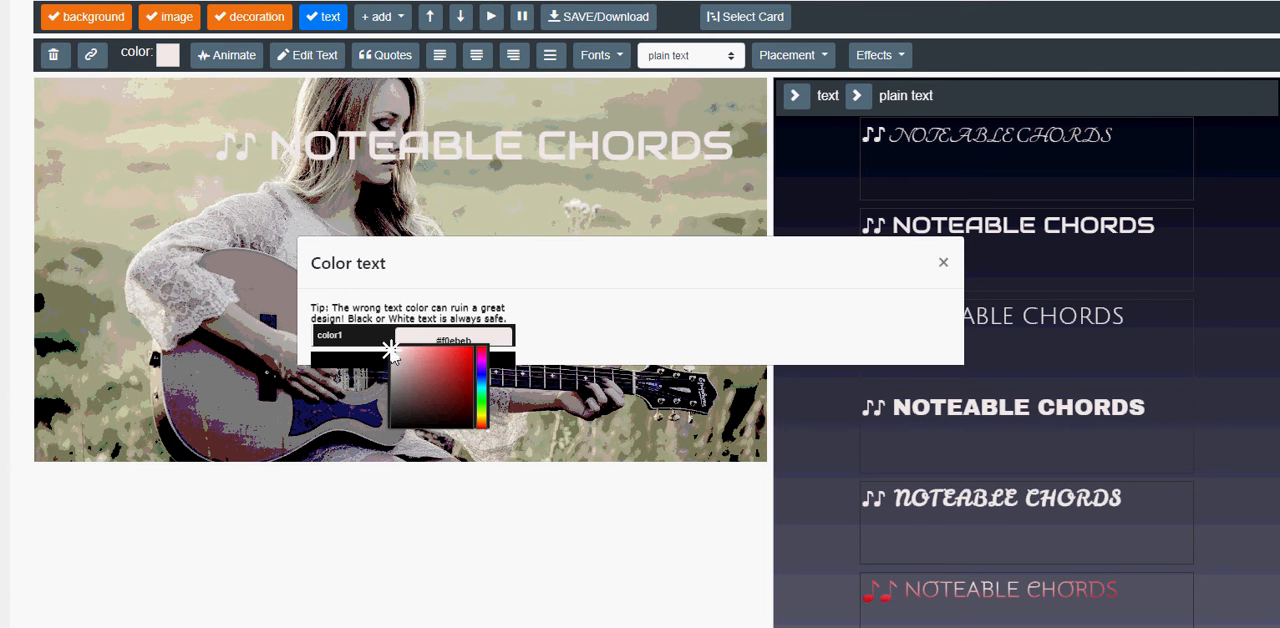
click(943, 262)
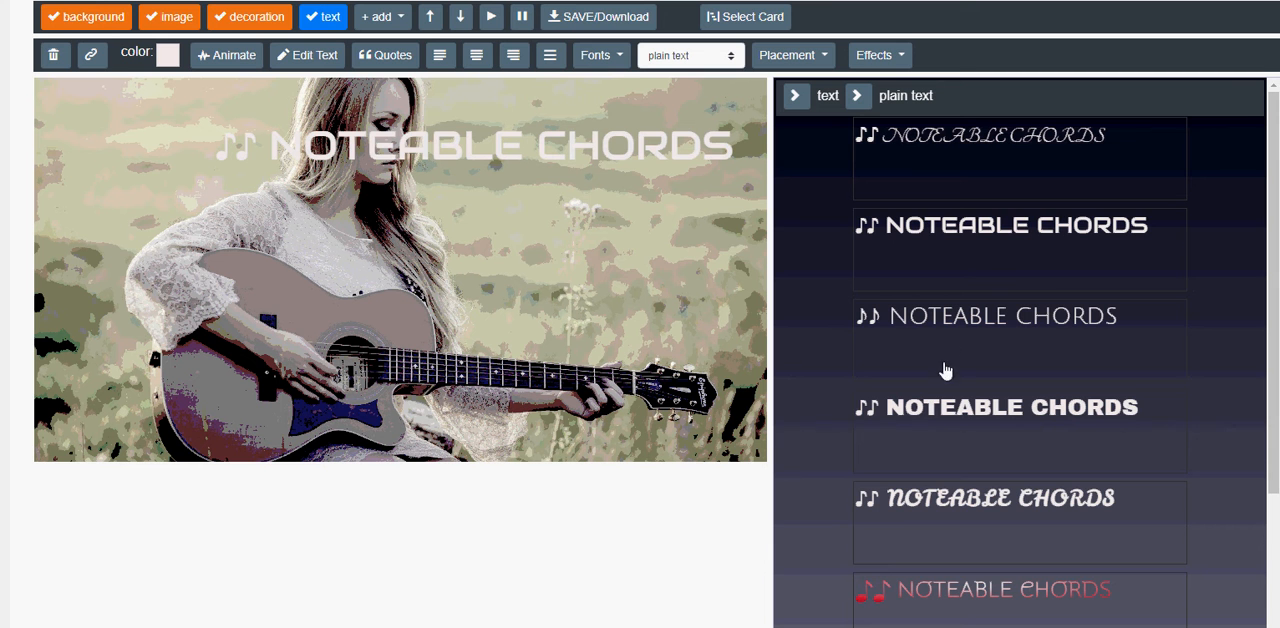
click(928, 408)
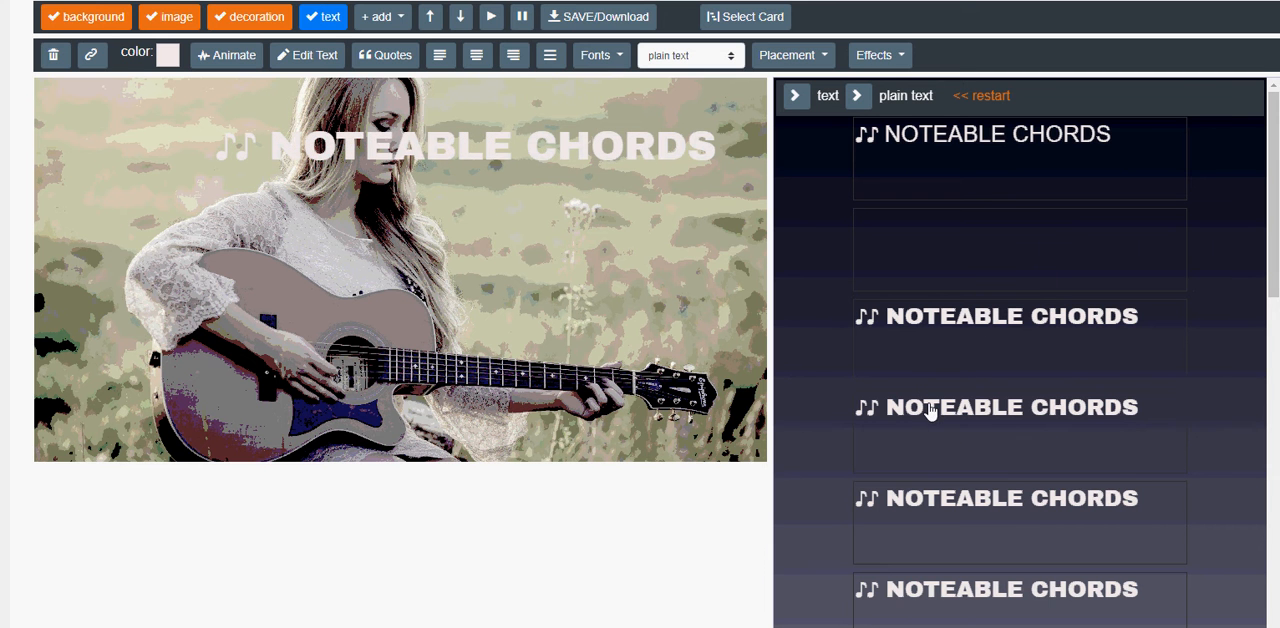
Narrow the title's text box so it wraps onto two lines and move it to the photo's lower-left corner.
click(619, 150)
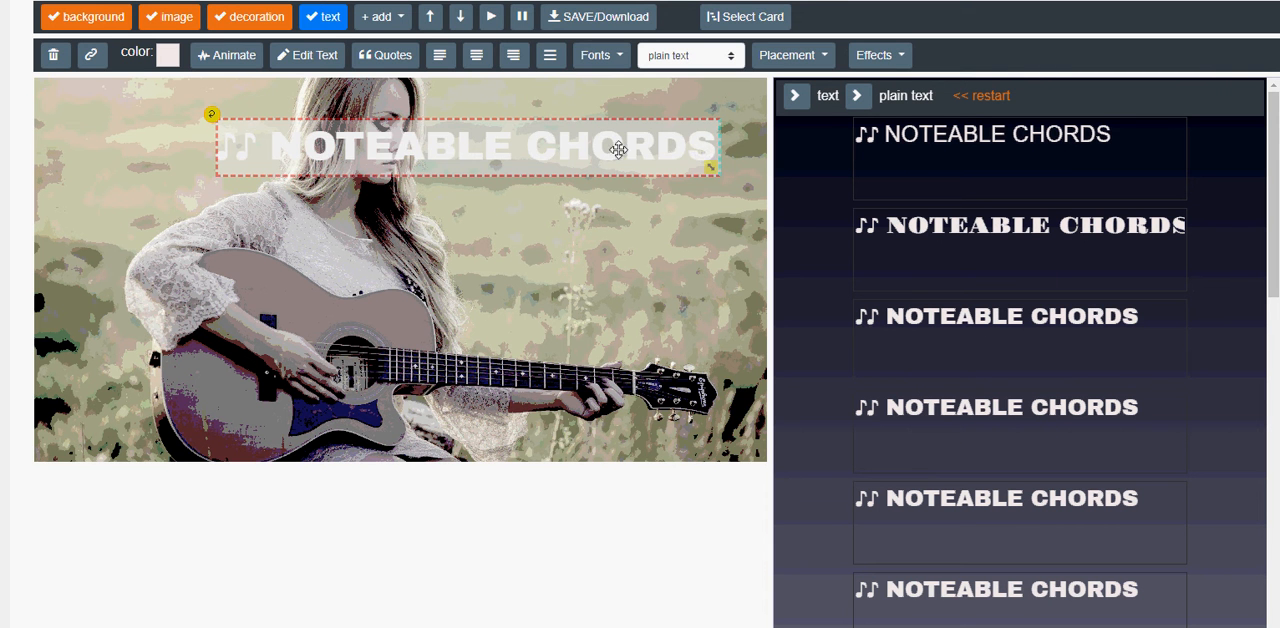
drag(718, 148, 695, 147)
click(695, 147)
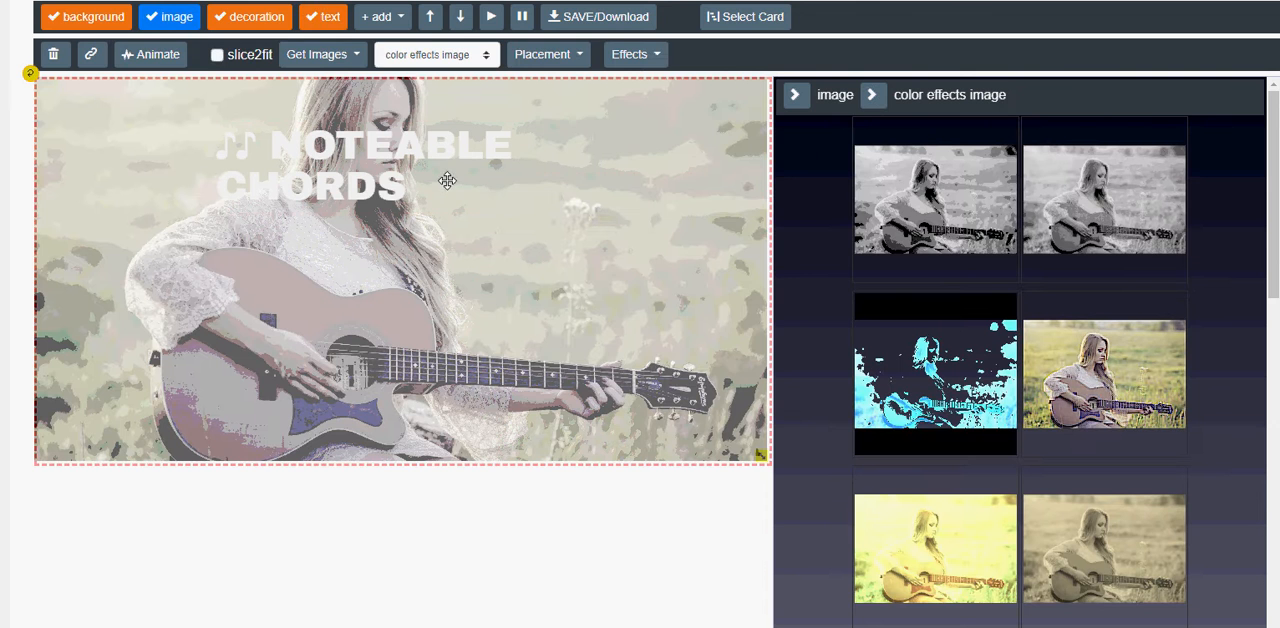
click(387, 147)
drag(385, 150, 219, 379)
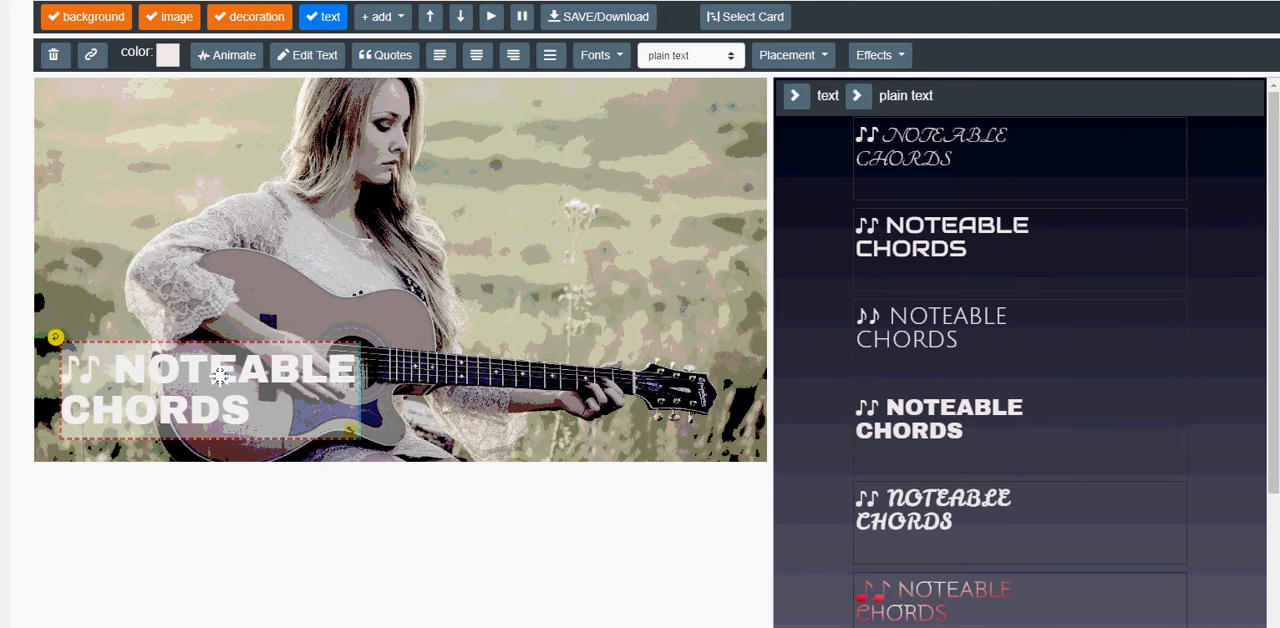
Animate the title with addFade -10, duration 2, animateOut pauseReverse and animateOutPause 6.1, and play the design's animation.
click(226, 62)
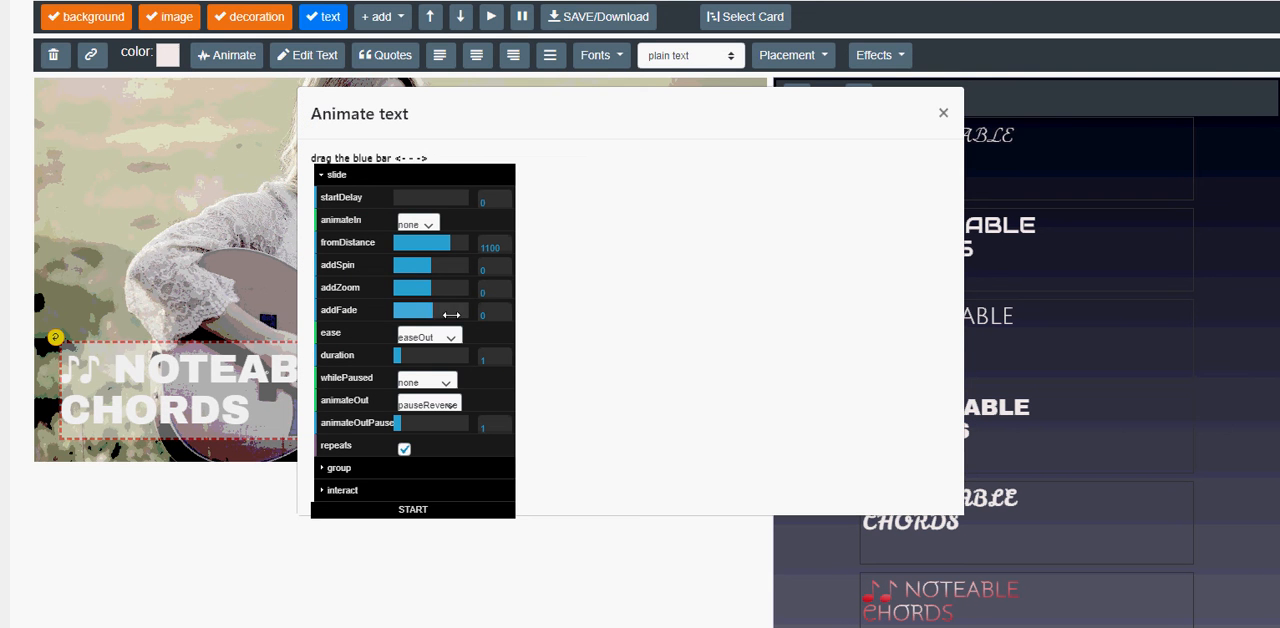
click(436, 312)
drag(436, 312, 363, 311)
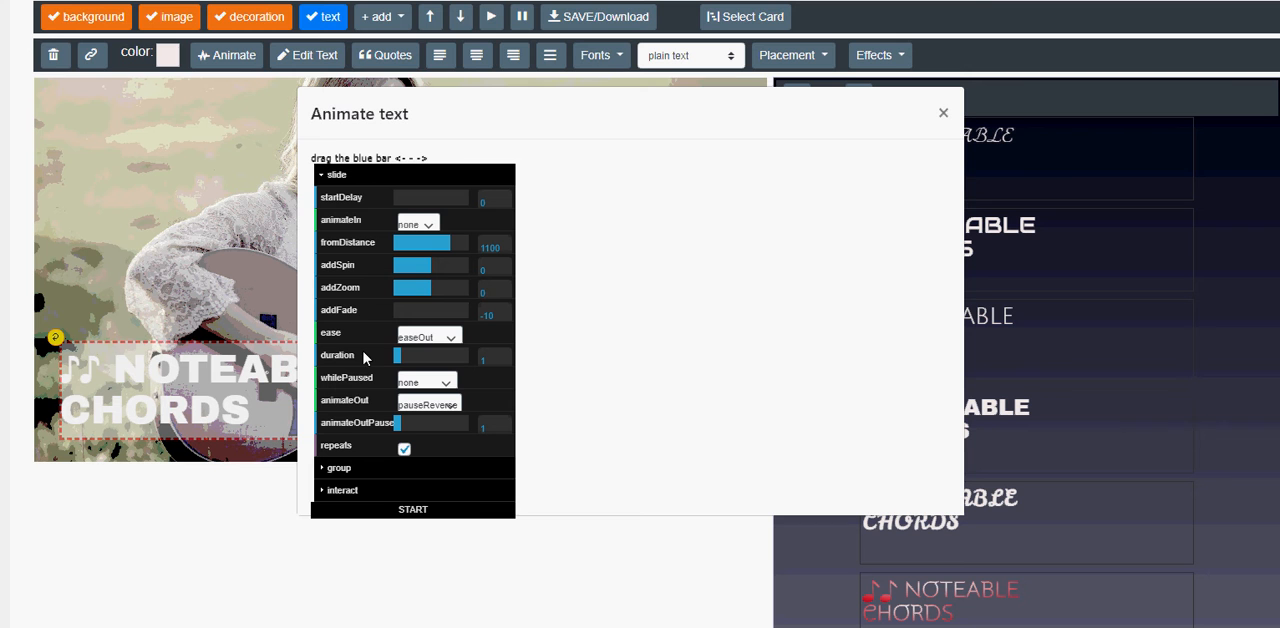
click(408, 359)
click(427, 403)
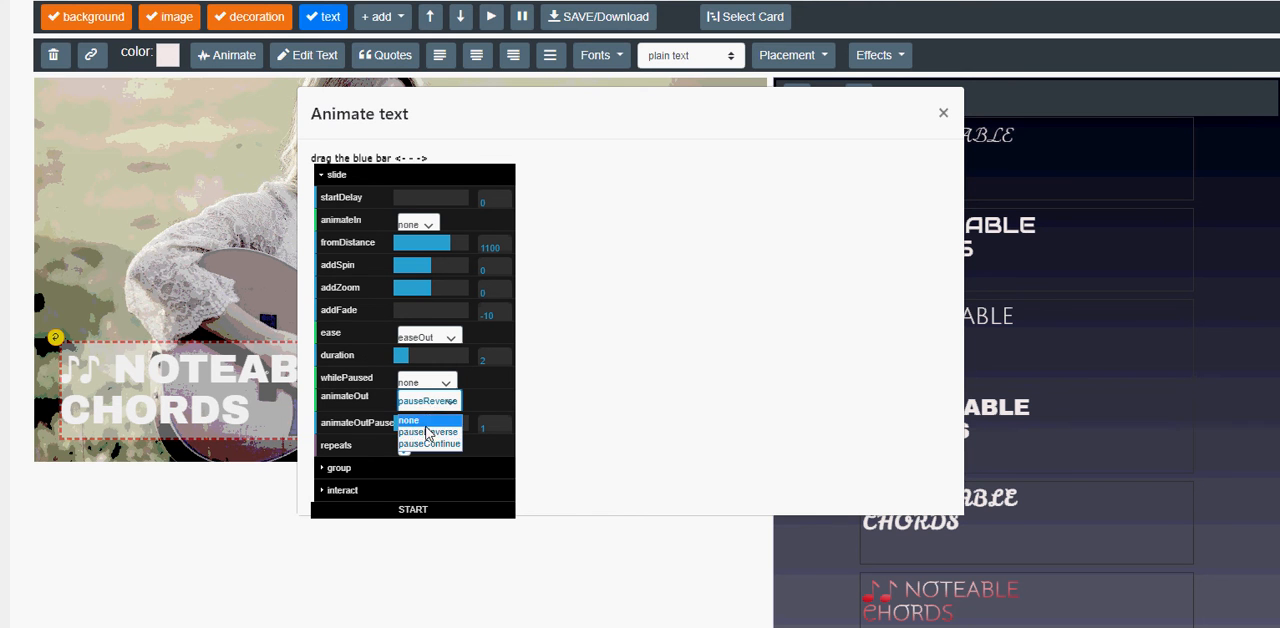
click(427, 432)
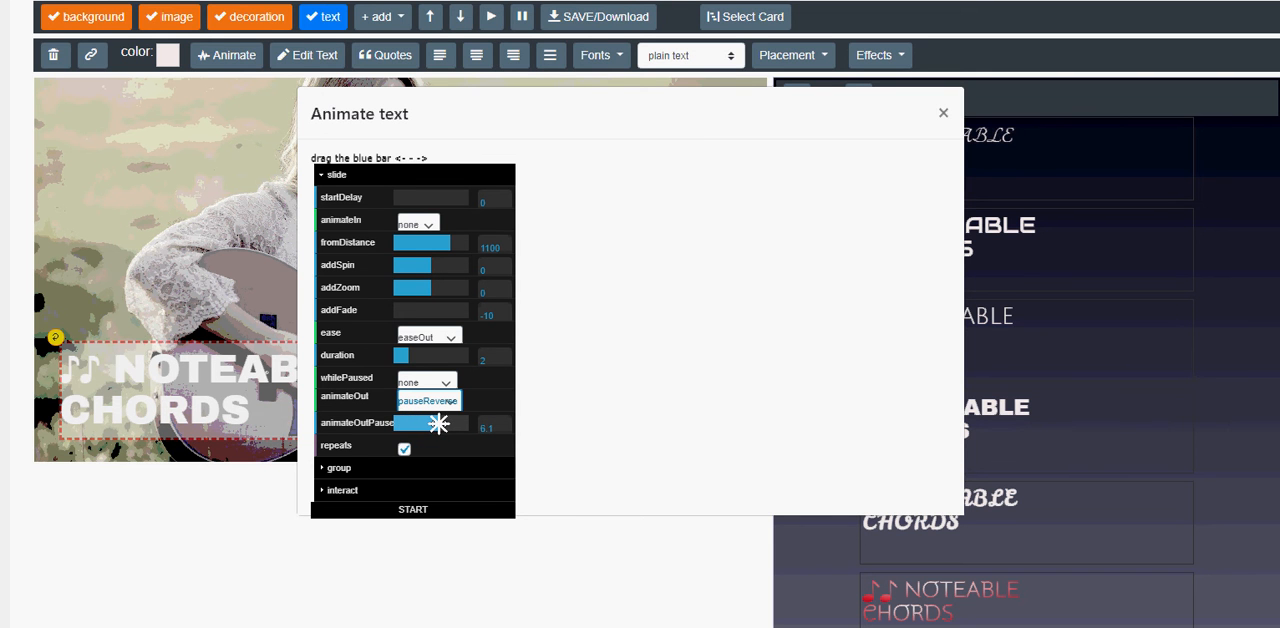
click(413, 510)
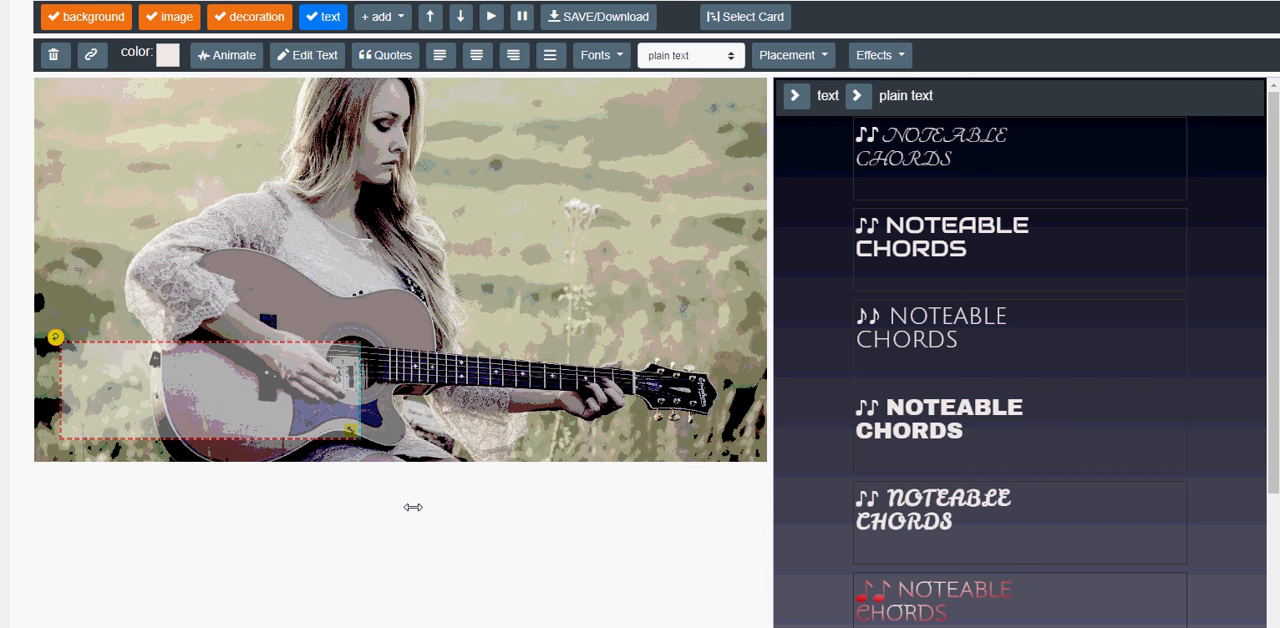
click(491, 17)
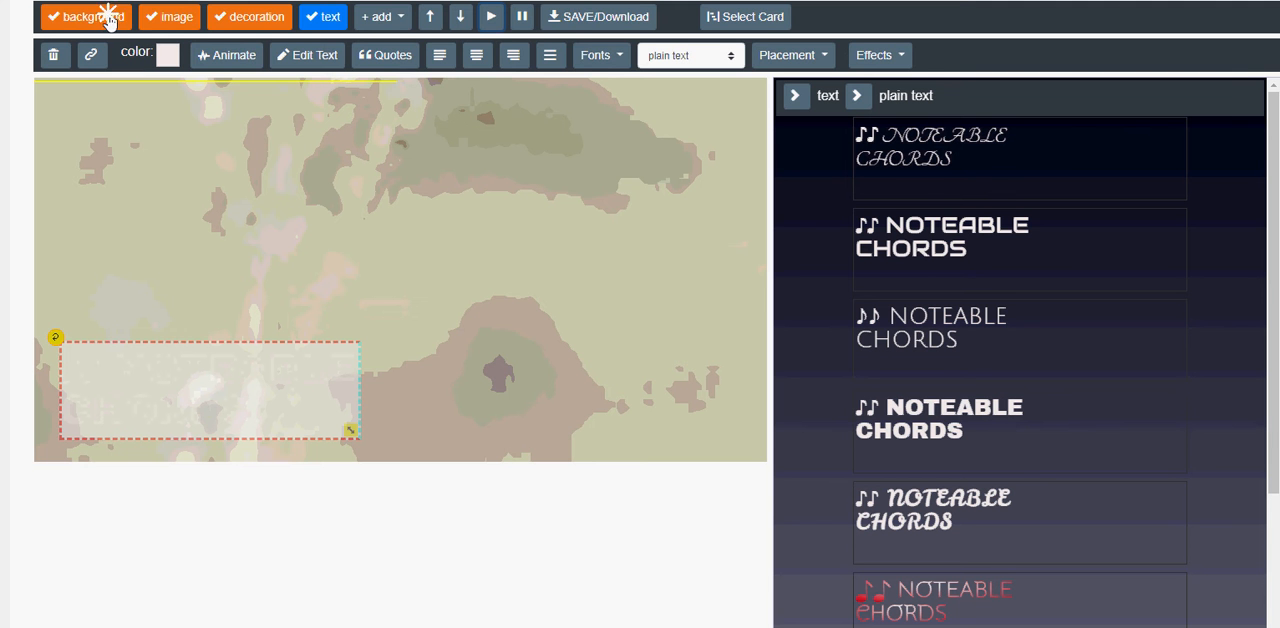
Move the background layer to the end of the layer order and add a new text layer.
drag(108, 18, 331, 35)
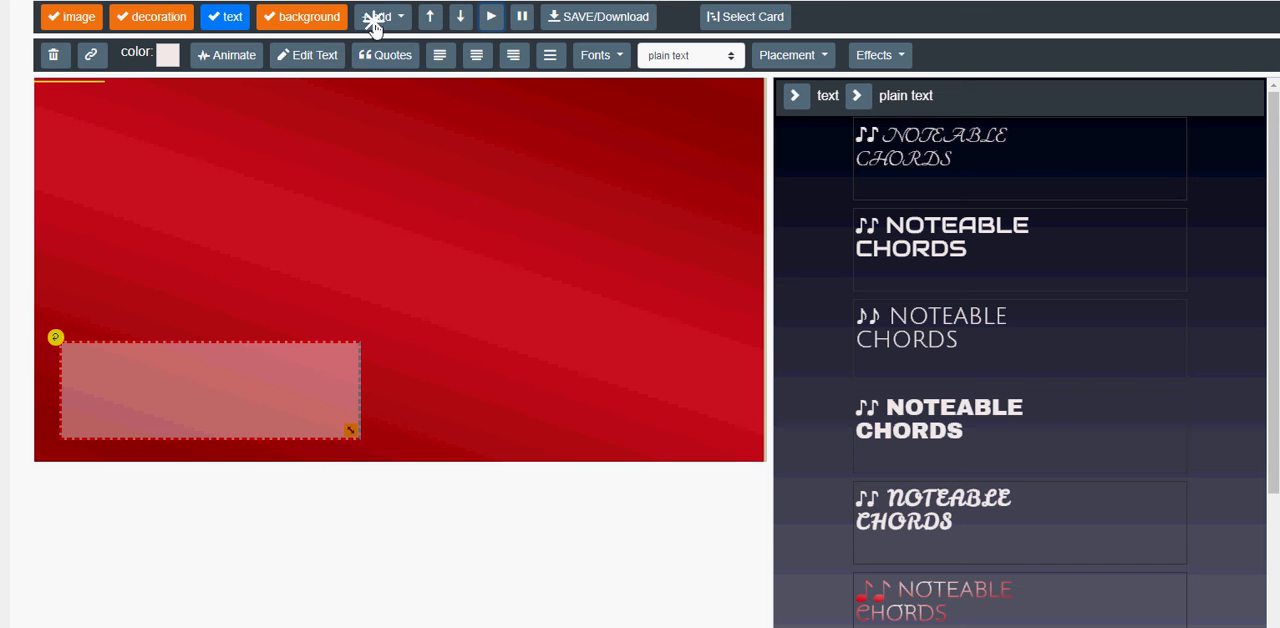
click(377, 17)
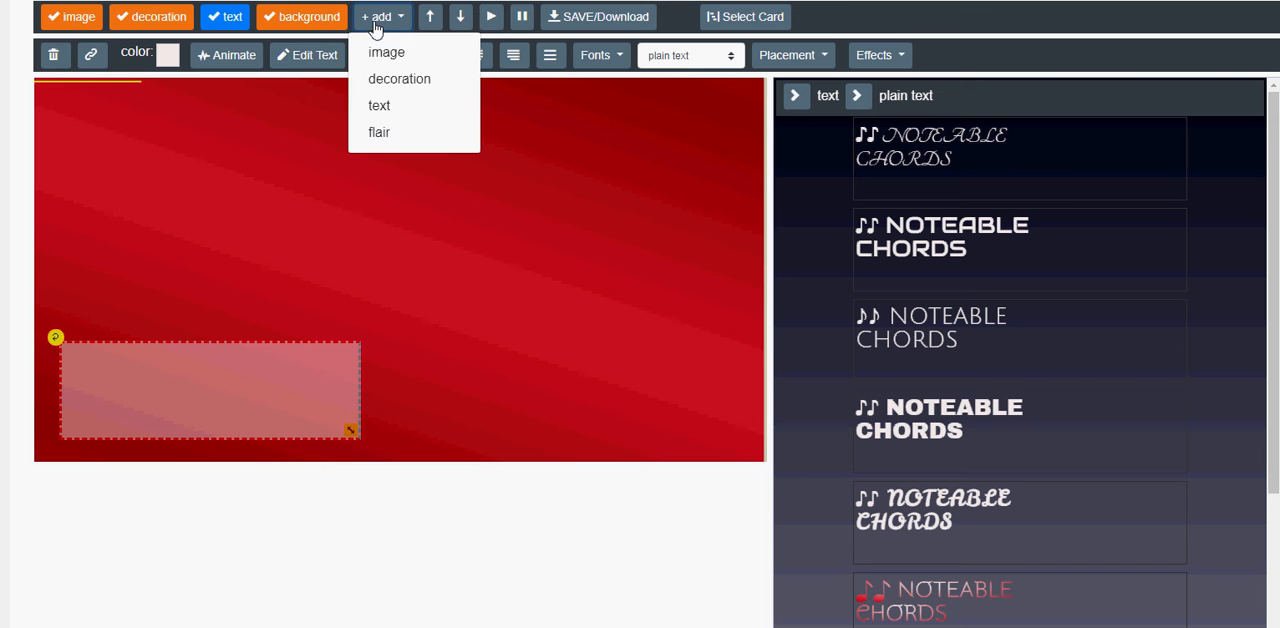
click(378, 106)
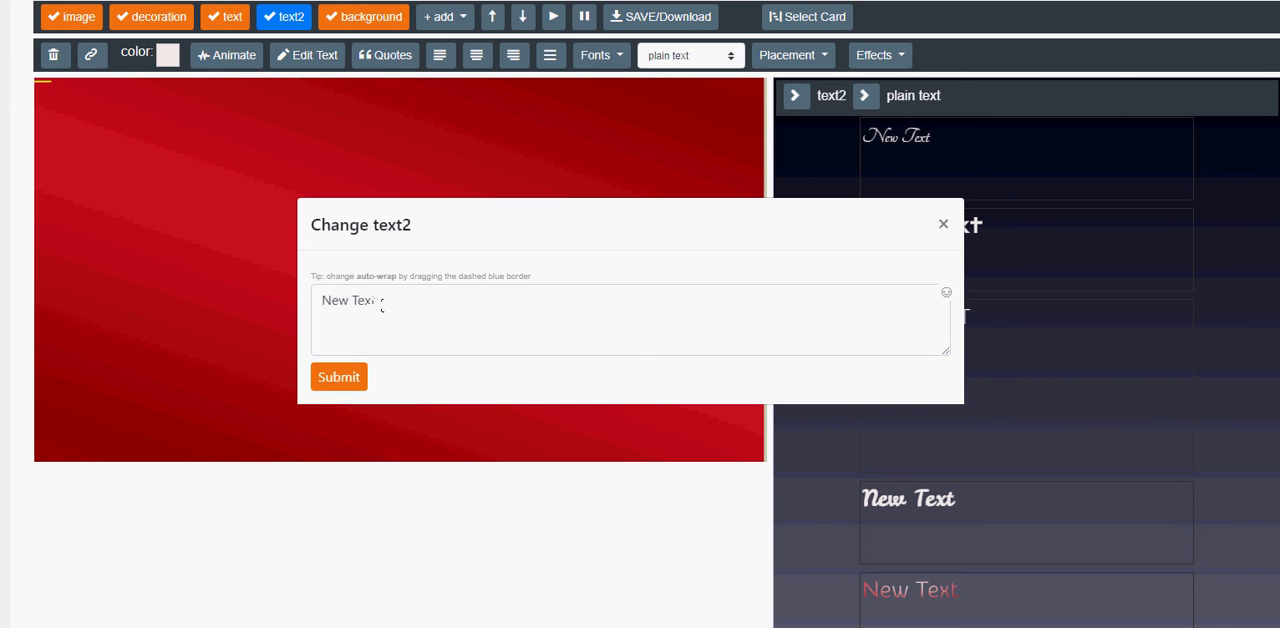
Replace the new layer's placeholder text with "♪♪ NOTEABLE CHORDS ♪♪ NOTEABLE CHORDS" and submit it.
drag(390, 303, 278, 297)
text(♫ NOTEABLE CHORDS)
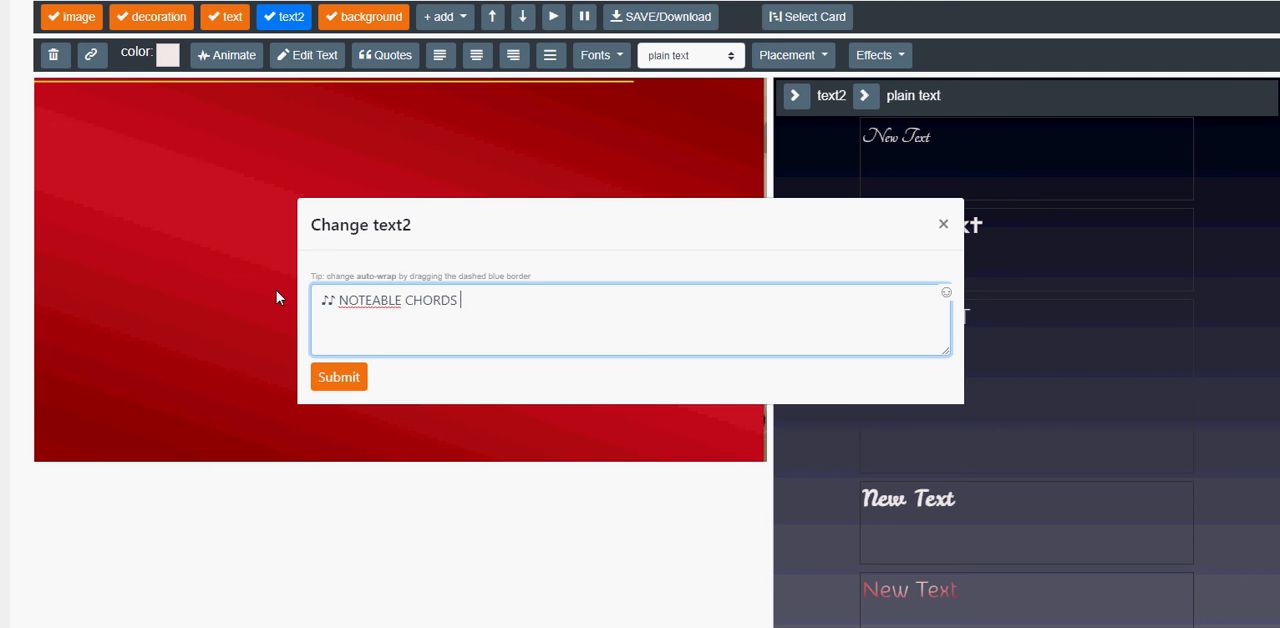
text(♫ NOTEABLE CHORDS)
click(340, 379)
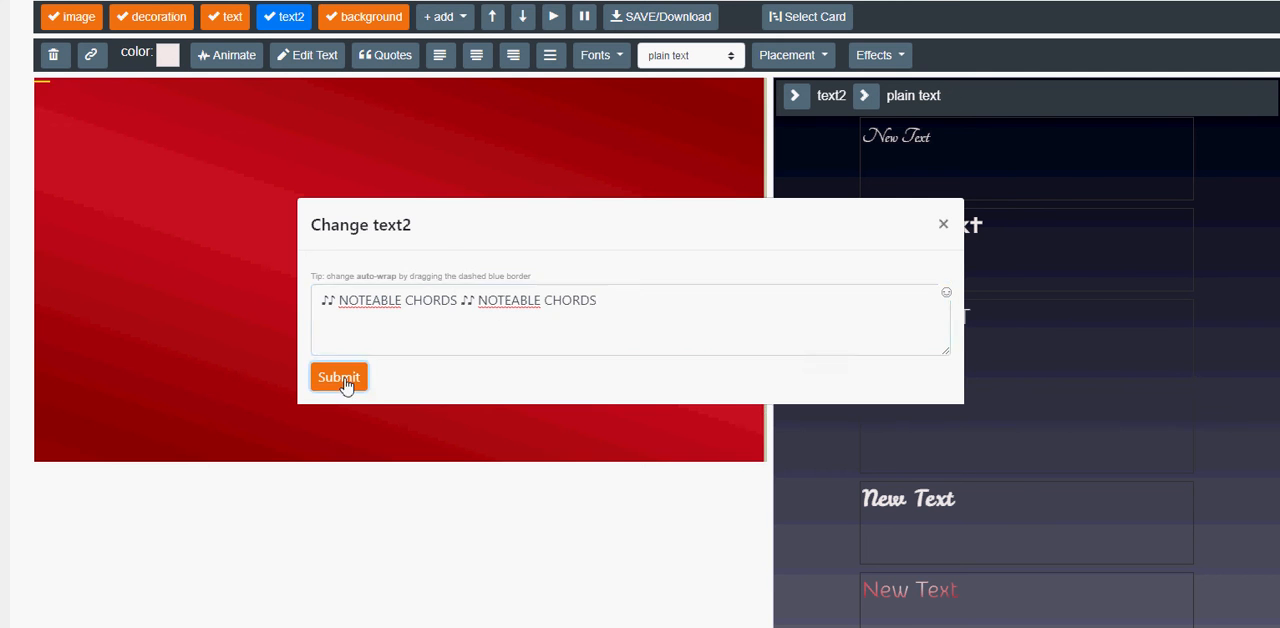
Bring the text2 layer in front of the background and place it in the heavy bold font near the canvas's upper-left area.
drag(287, 24, 345, 25)
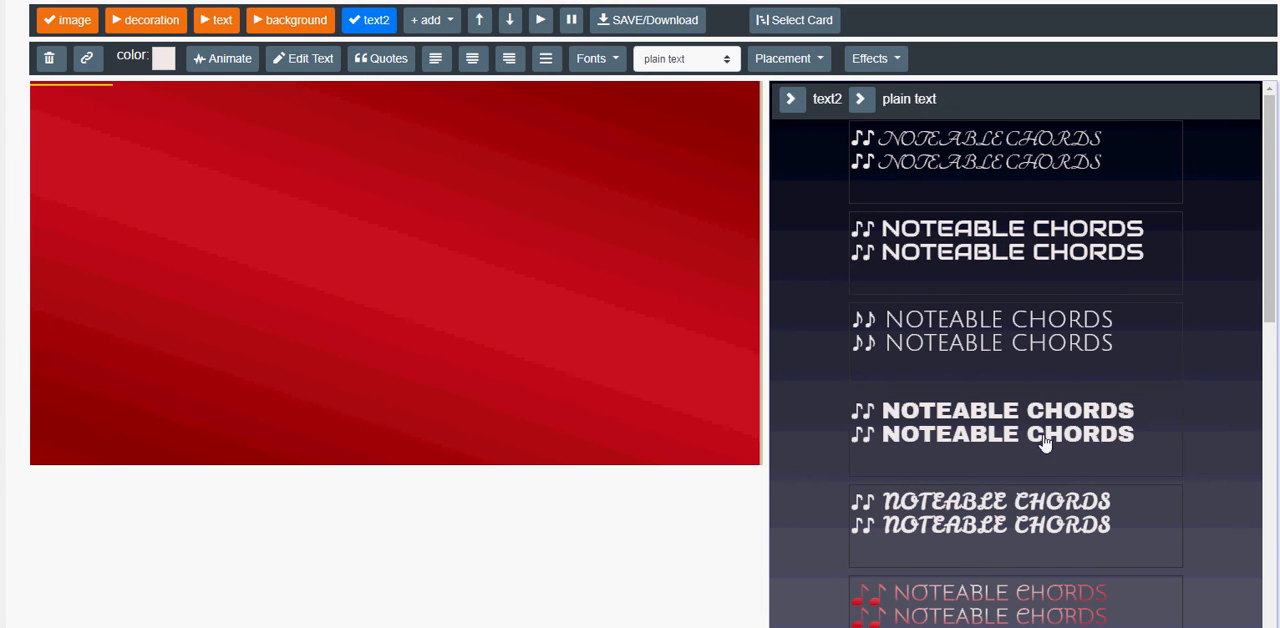
click(1040, 437)
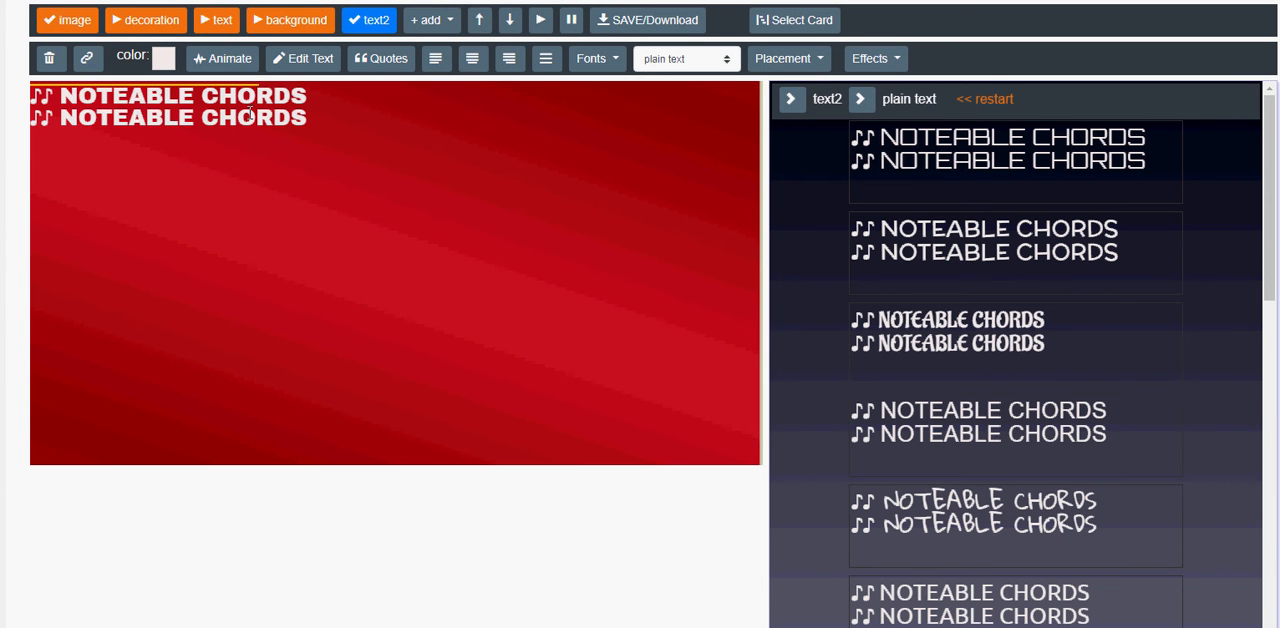
drag(248, 112, 332, 153)
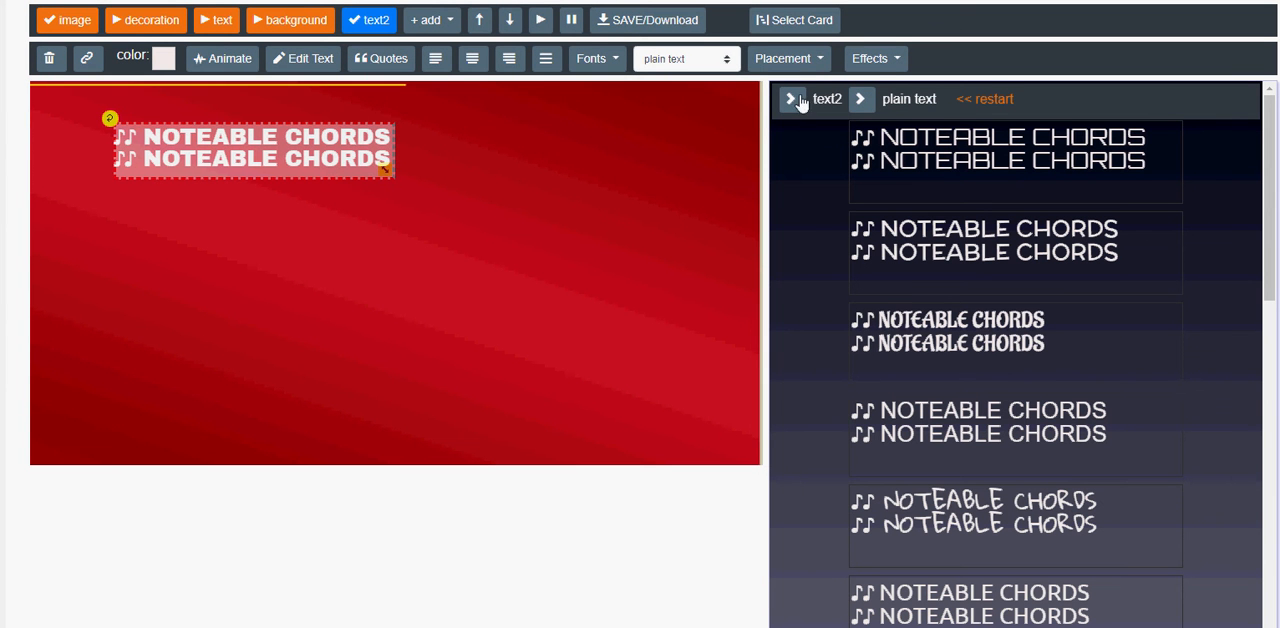
Enable the Mpath effect on text2 and choose the circular path for it.
click(875, 60)
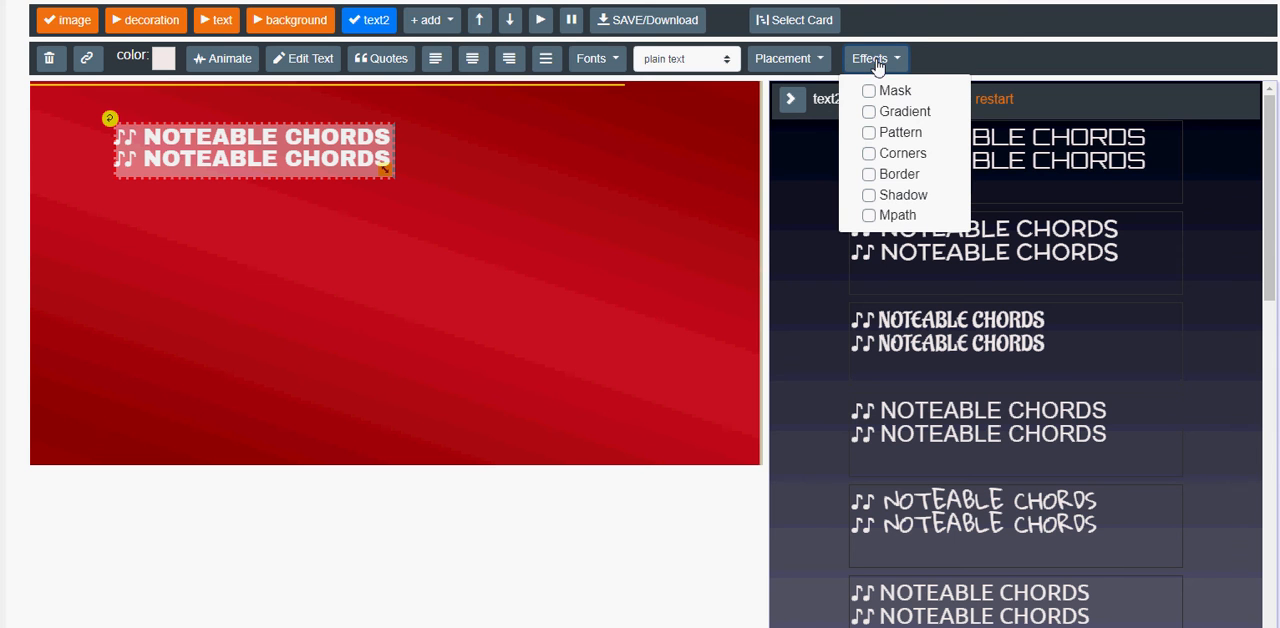
click(868, 216)
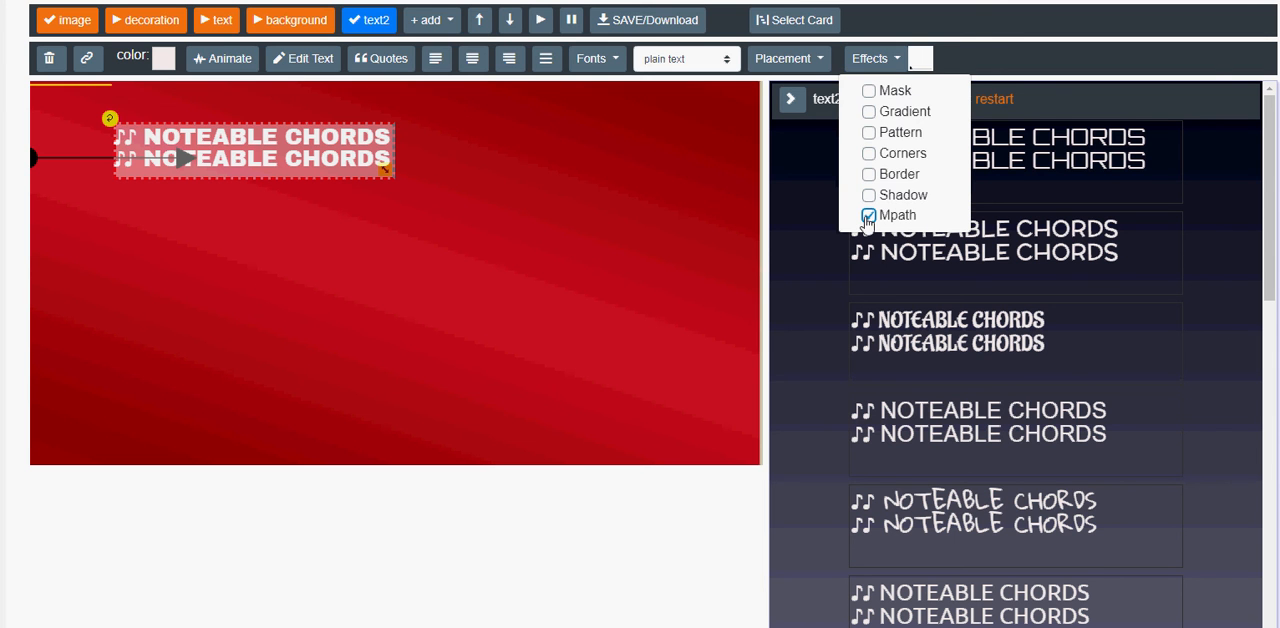
click(919, 60)
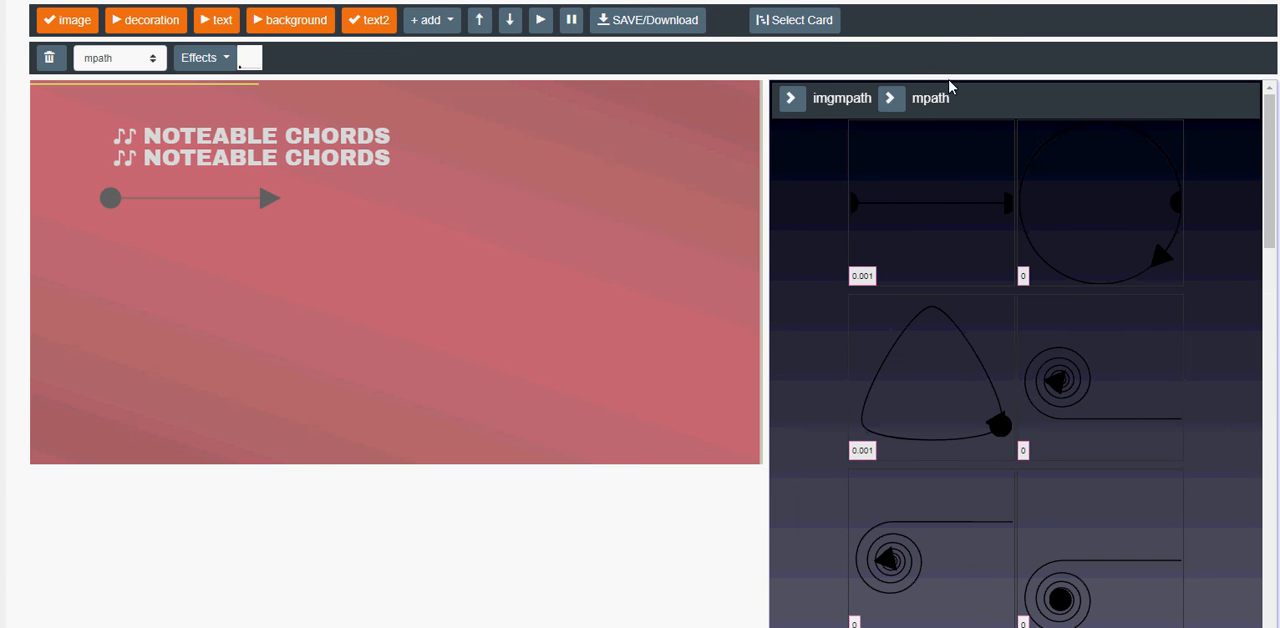
click(1155, 257)
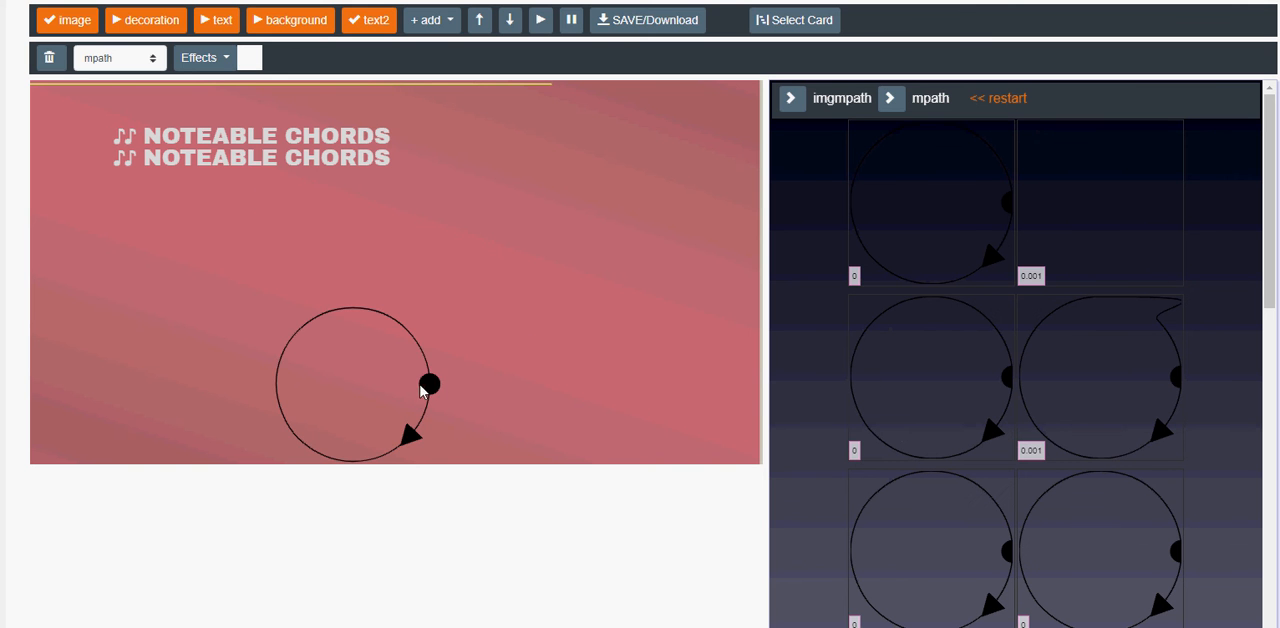
Move the circular path to the canvas's upper middle, enlarge it slightly, and return to the text2 layer.
drag(421, 390, 469, 178)
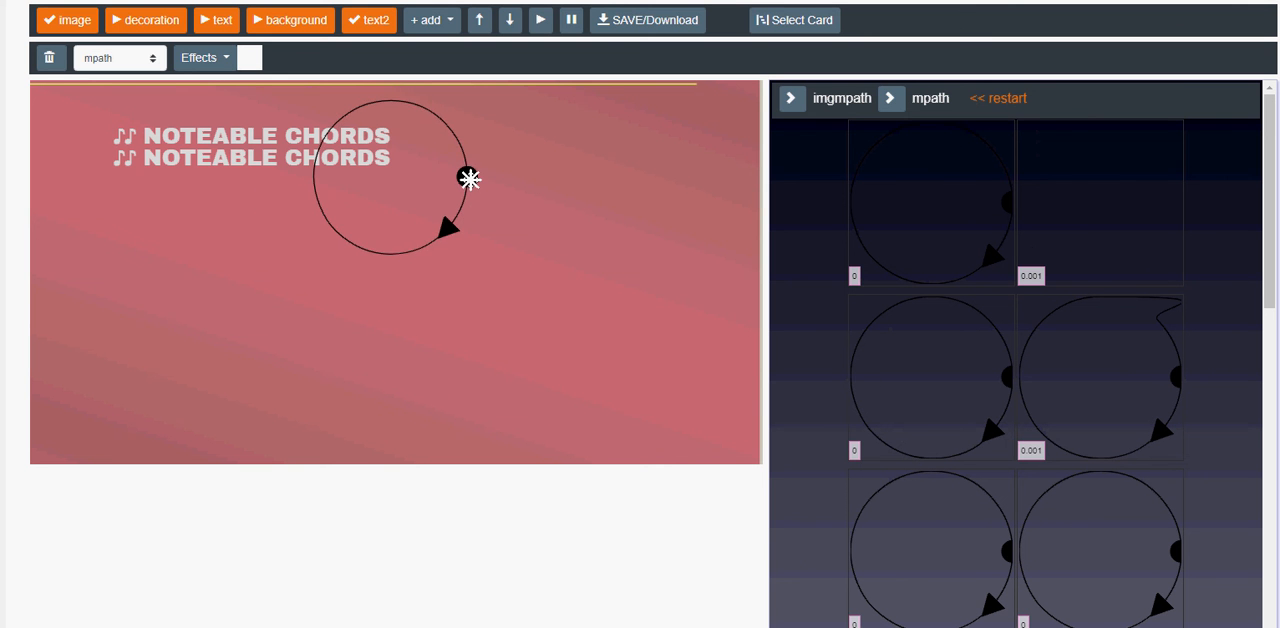
drag(467, 259, 472, 276)
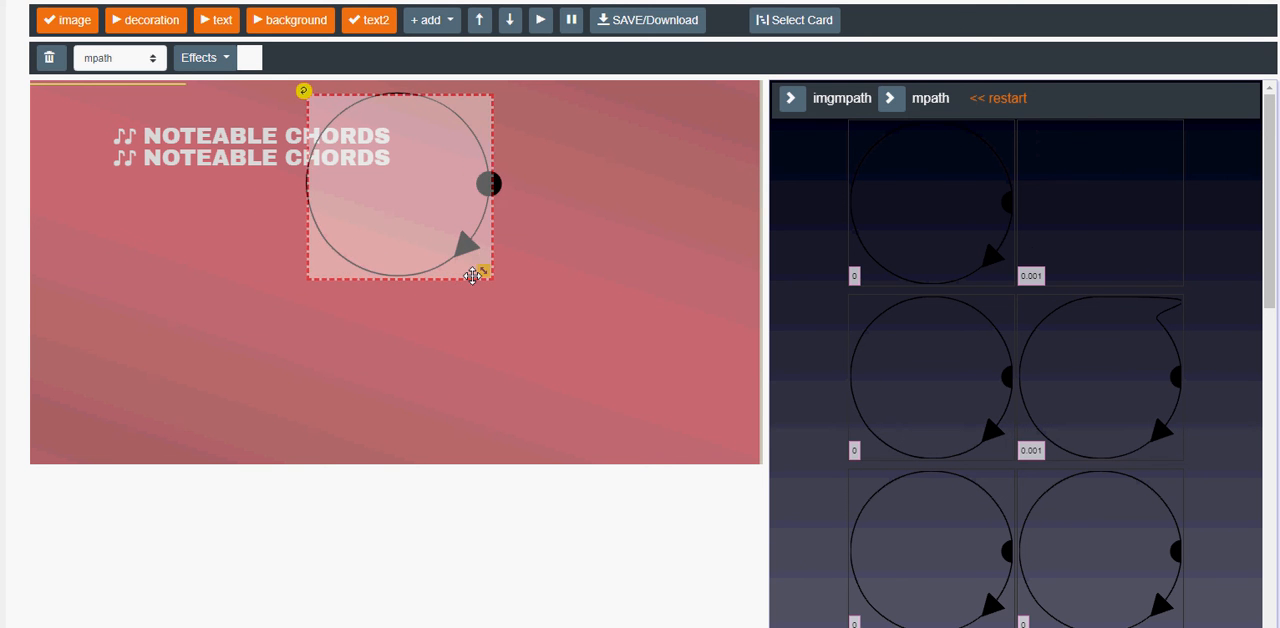
click(377, 27)
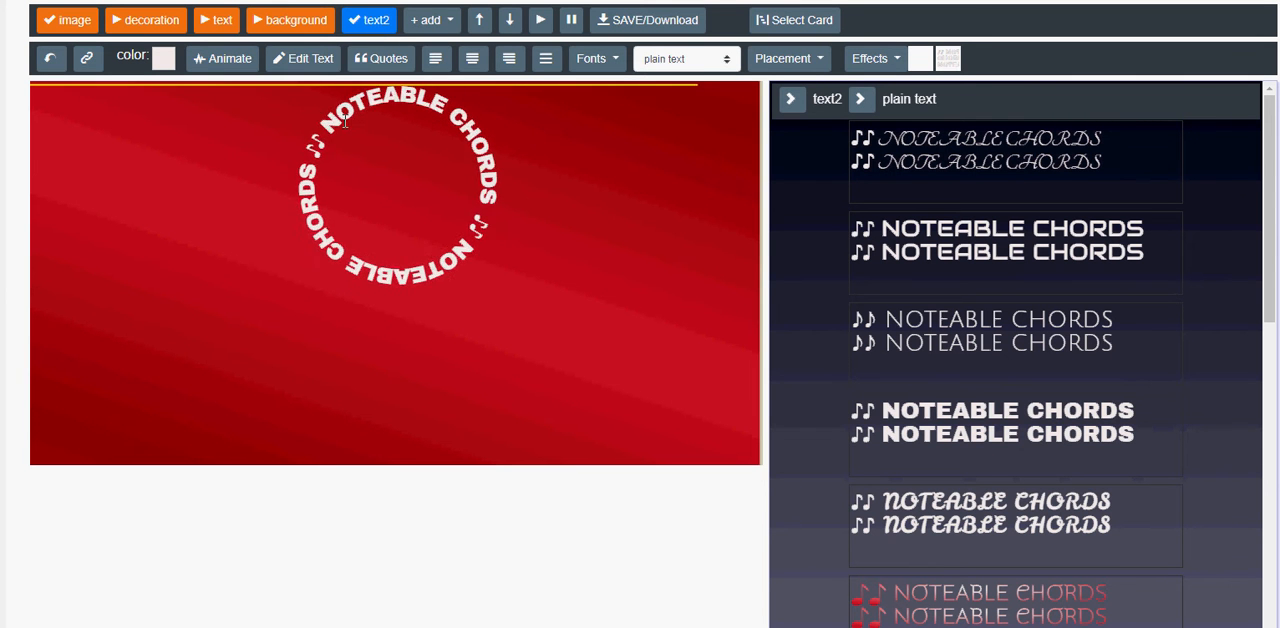
Animate text2's pathEffect with start delay 1, duration 5, animateOut pauseReverse and ease fastInOut, and start it.
click(224, 59)
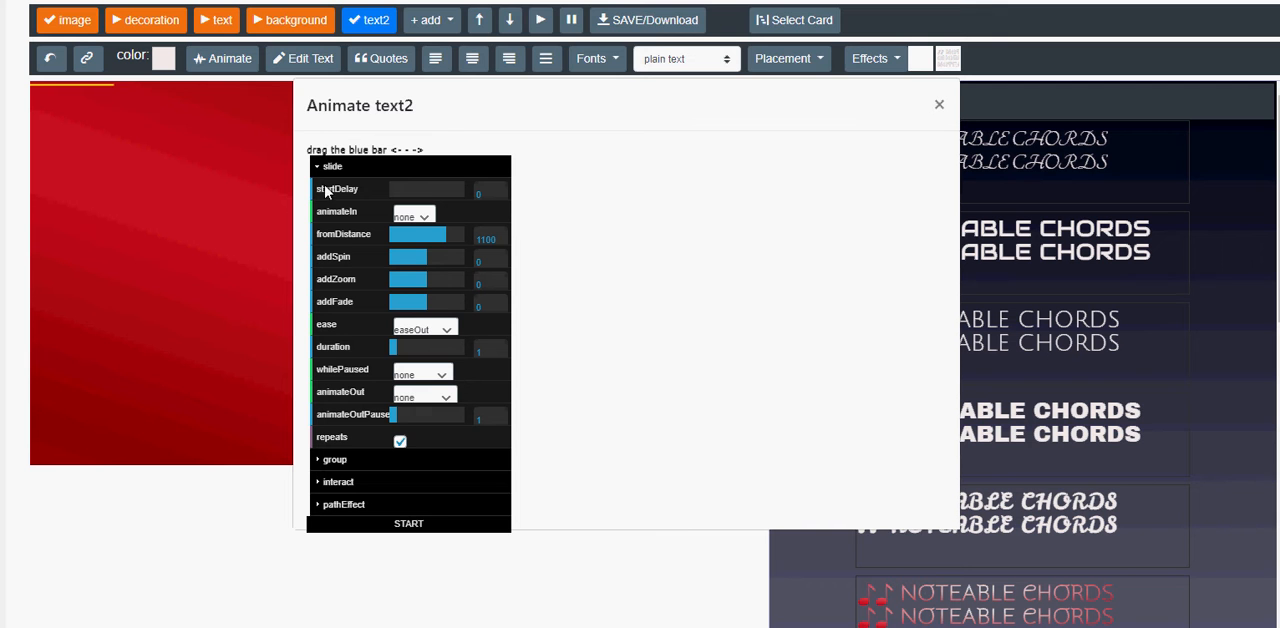
click(345, 505)
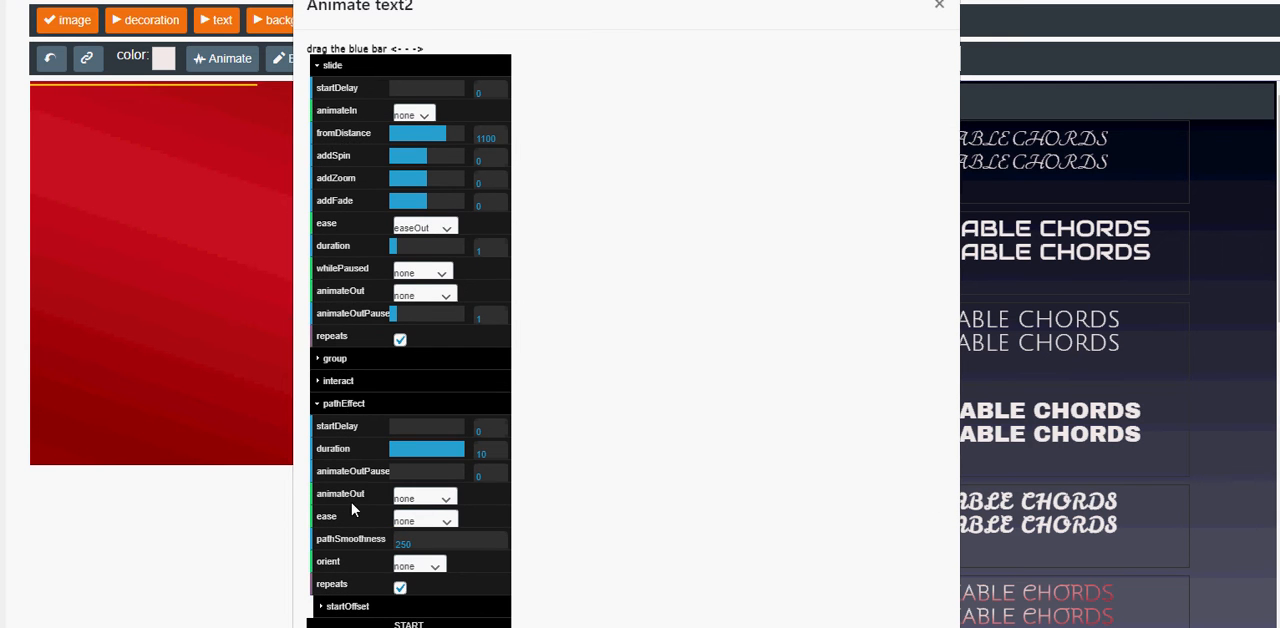
click(326, 65)
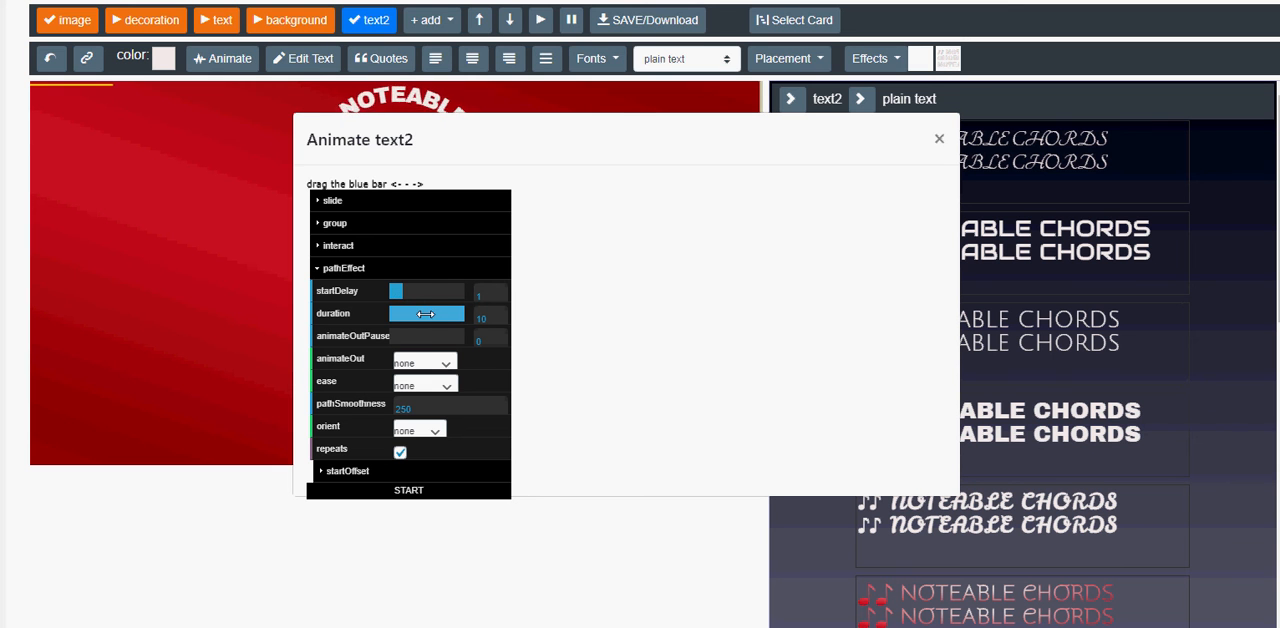
click(413, 372)
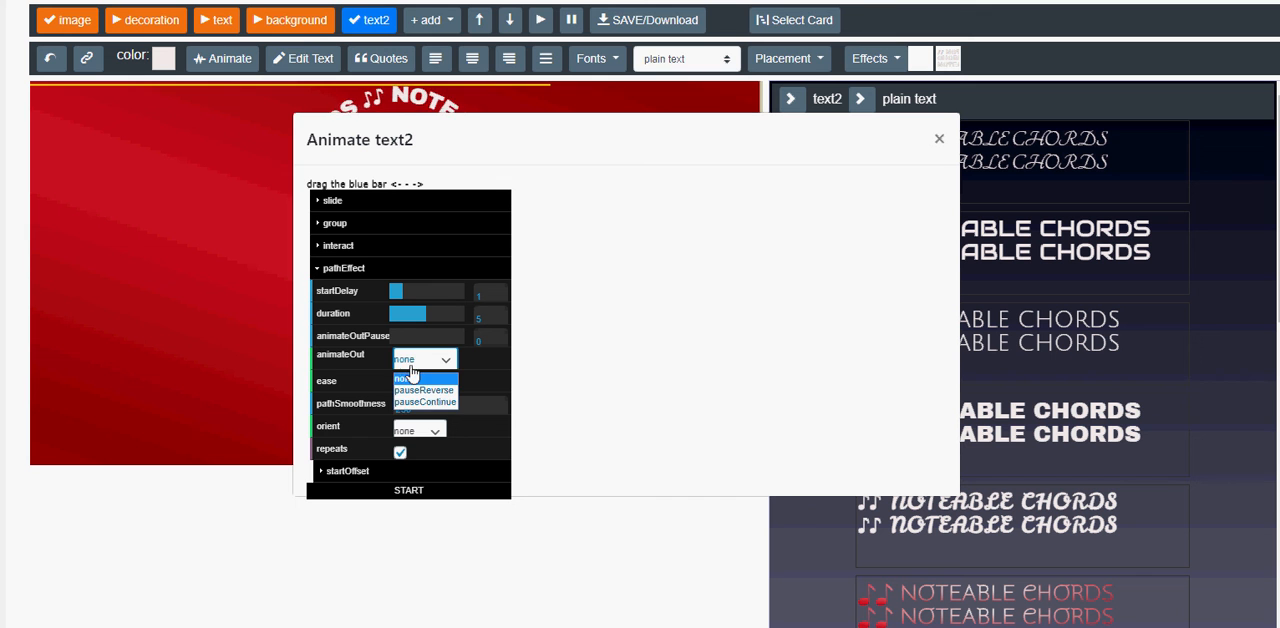
click(418, 398)
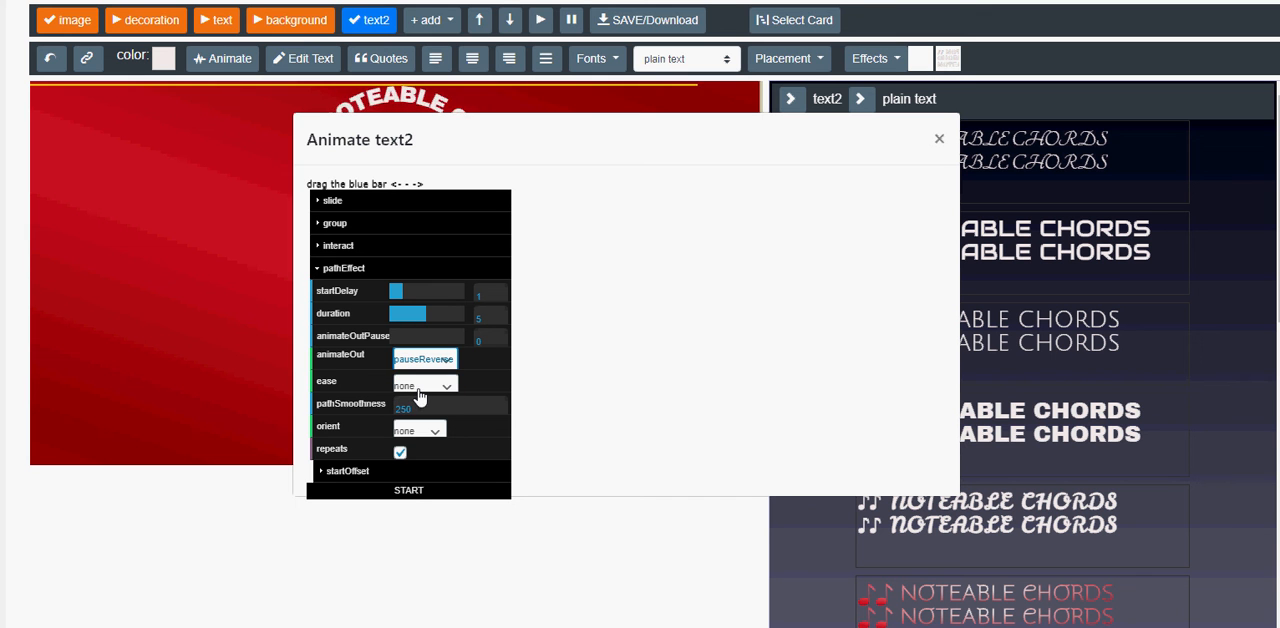
click(420, 390)
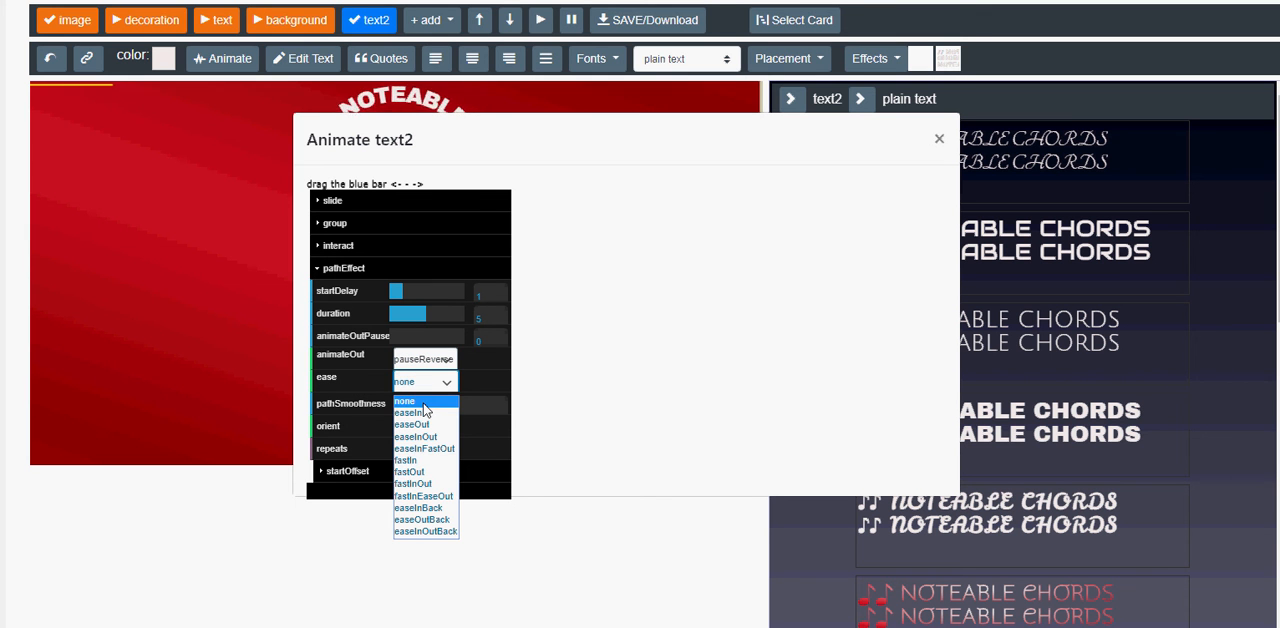
click(418, 484)
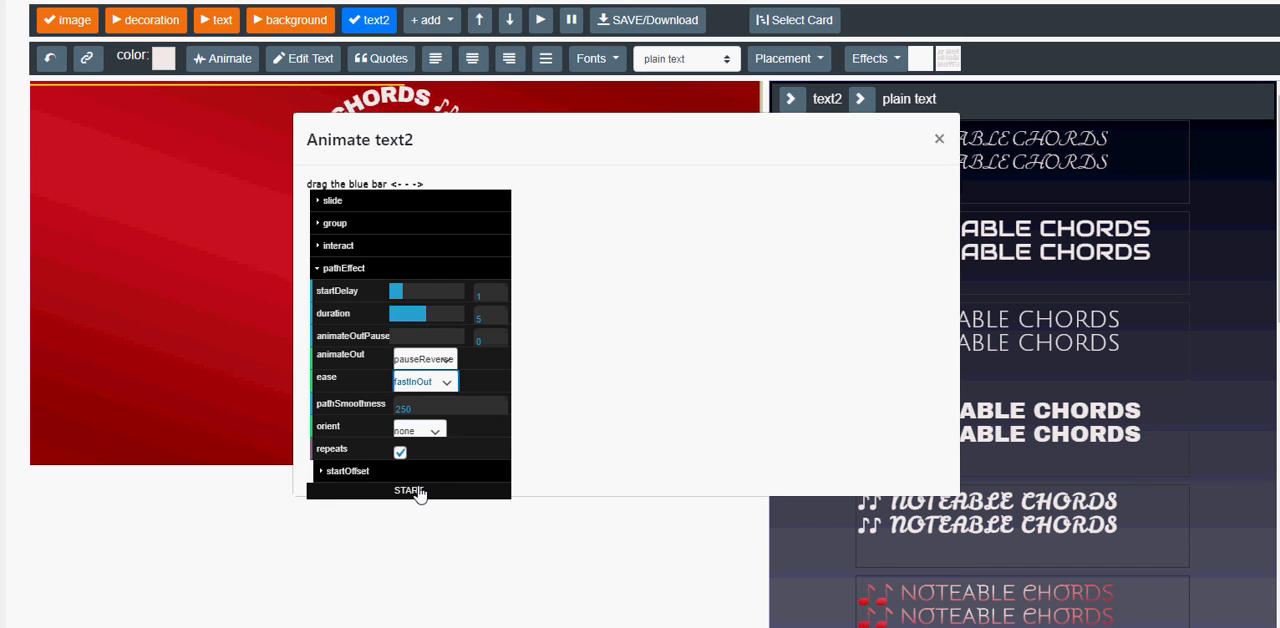
click(409, 490)
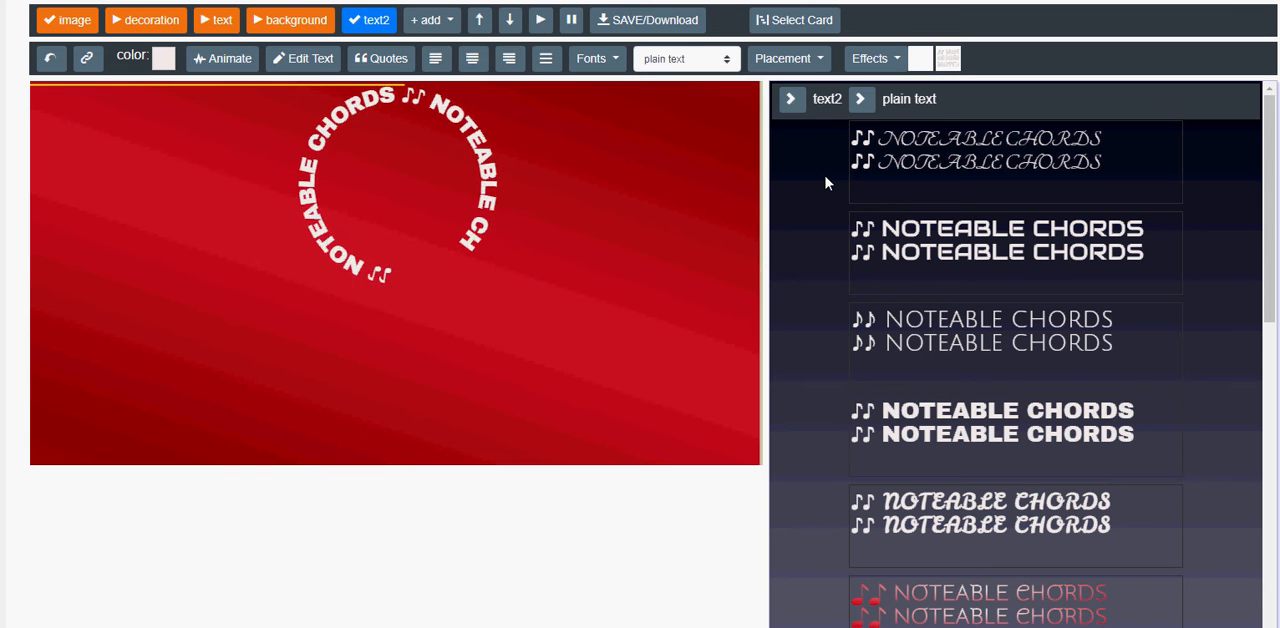
Change text2's placement to falling-effect, restart the font list and reapply the heavy bold font.
click(805, 58)
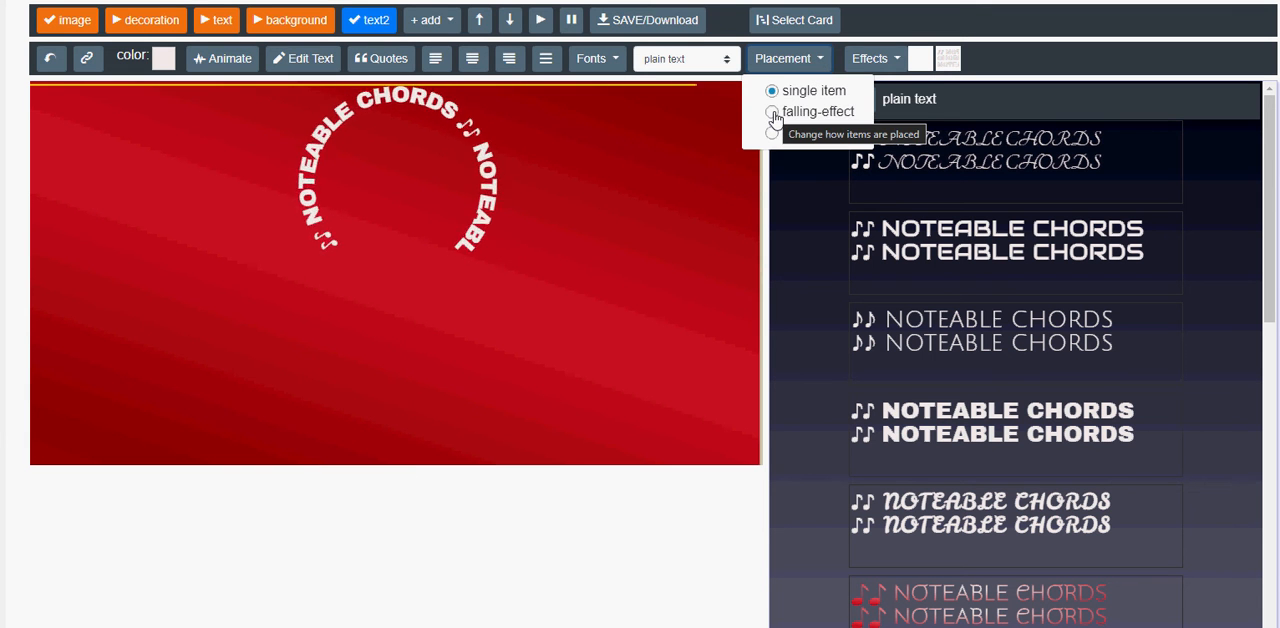
click(773, 114)
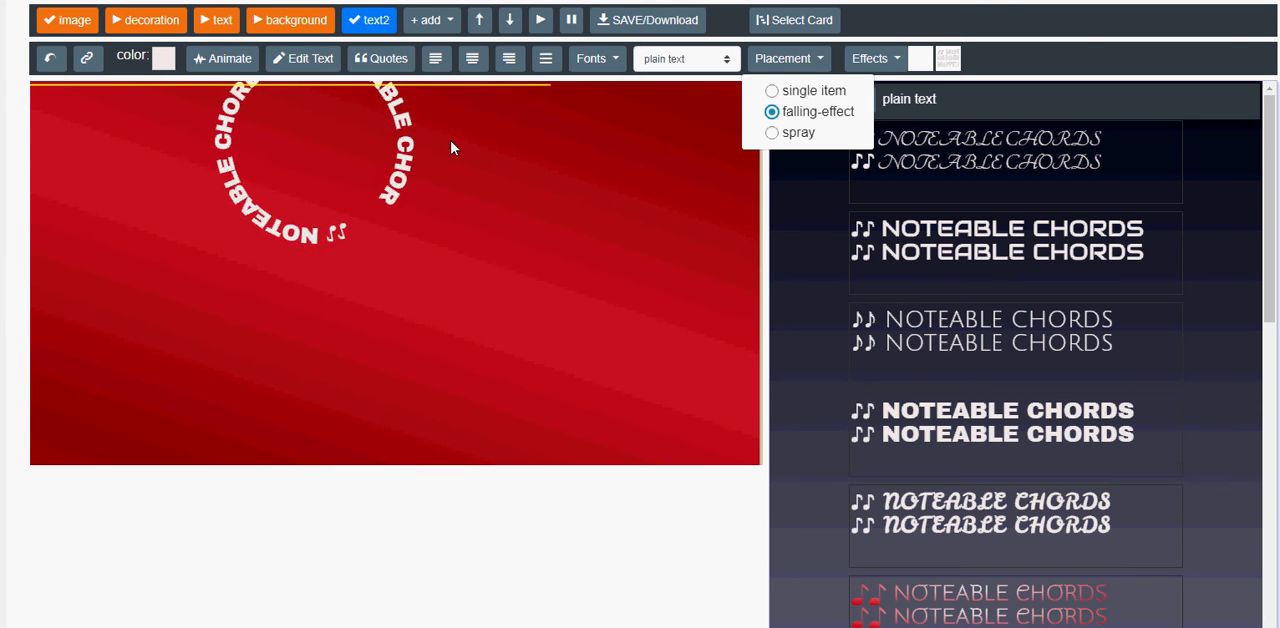
click(956, 420)
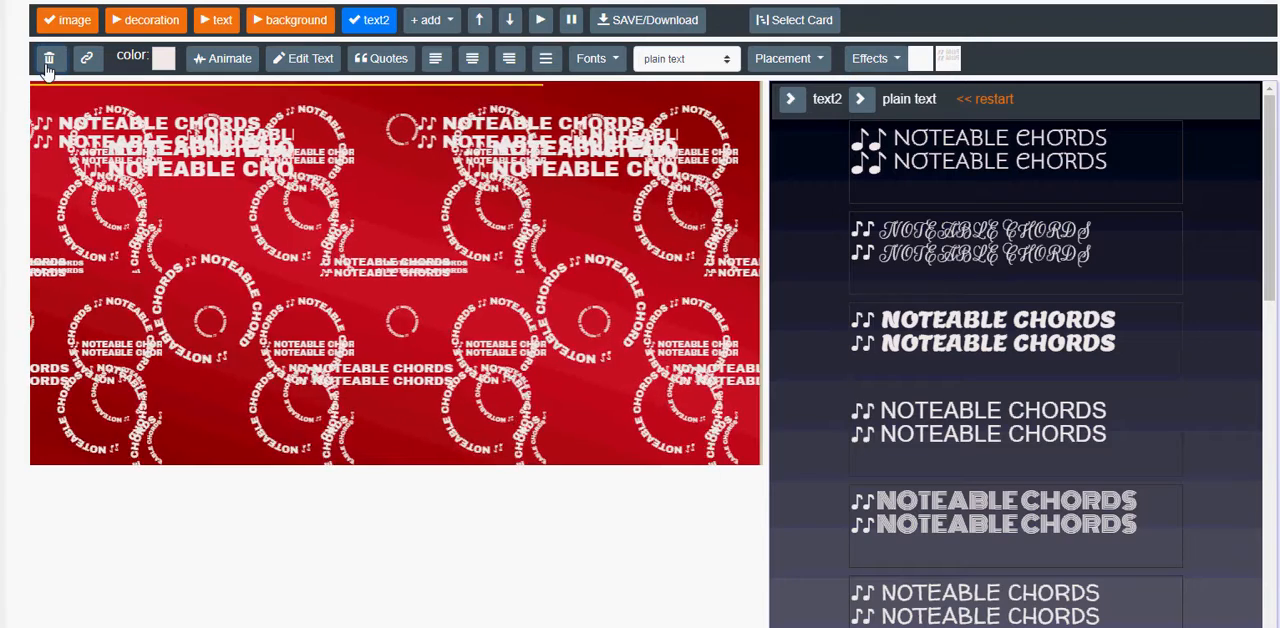
click(985, 99)
click(980, 415)
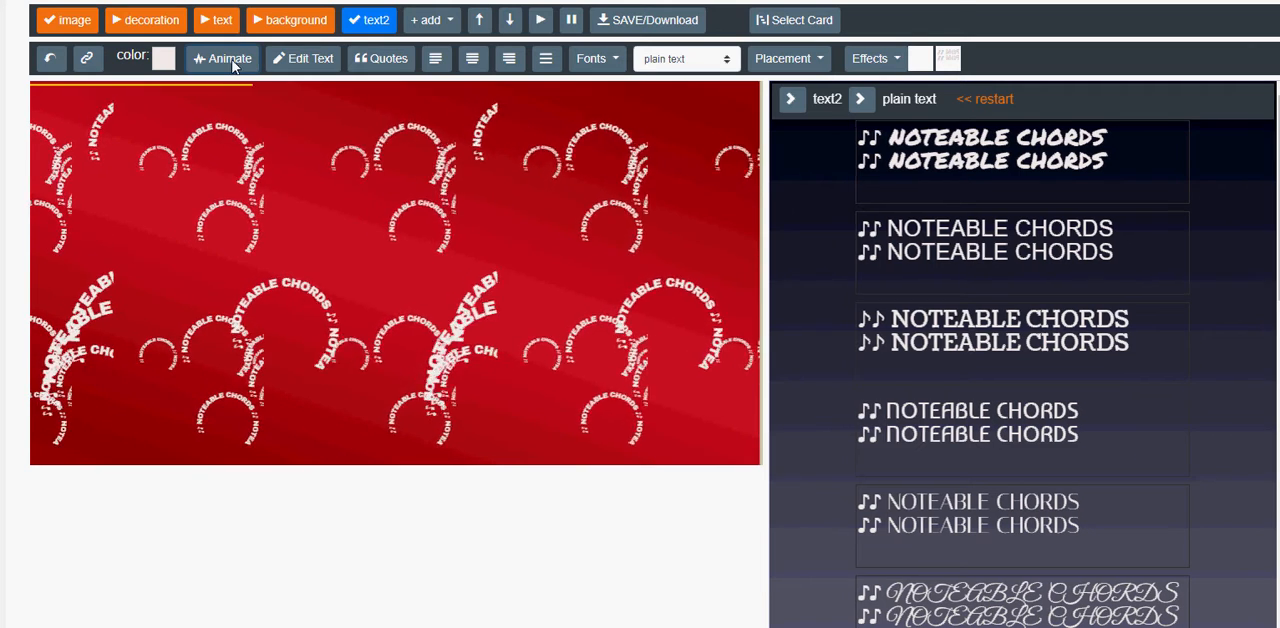
Set text2's fallingEffect to move speed 4.7, parallax 1 and direction spin, and start the animation.
click(230, 62)
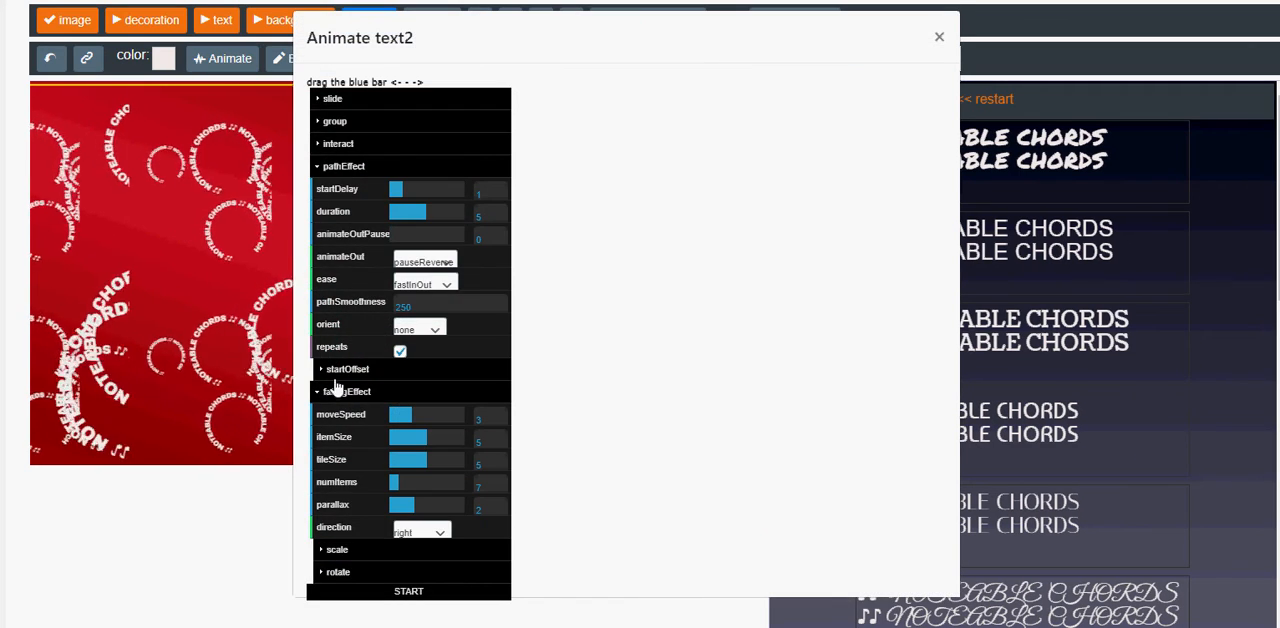
click(340, 166)
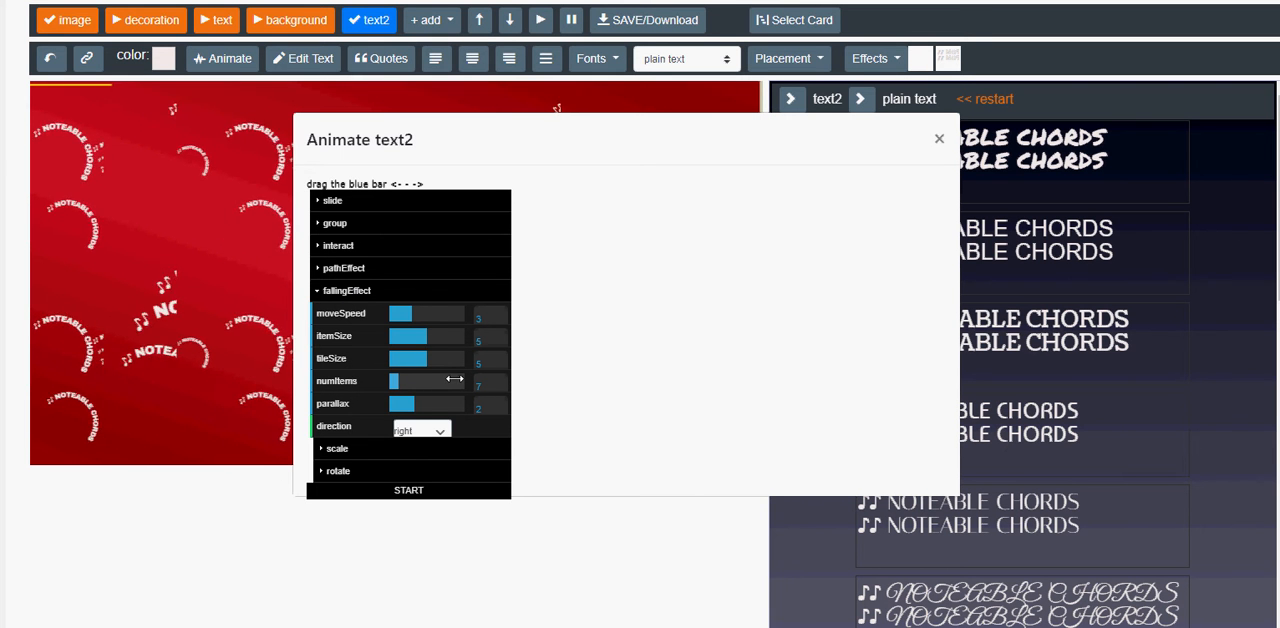
click(424, 314)
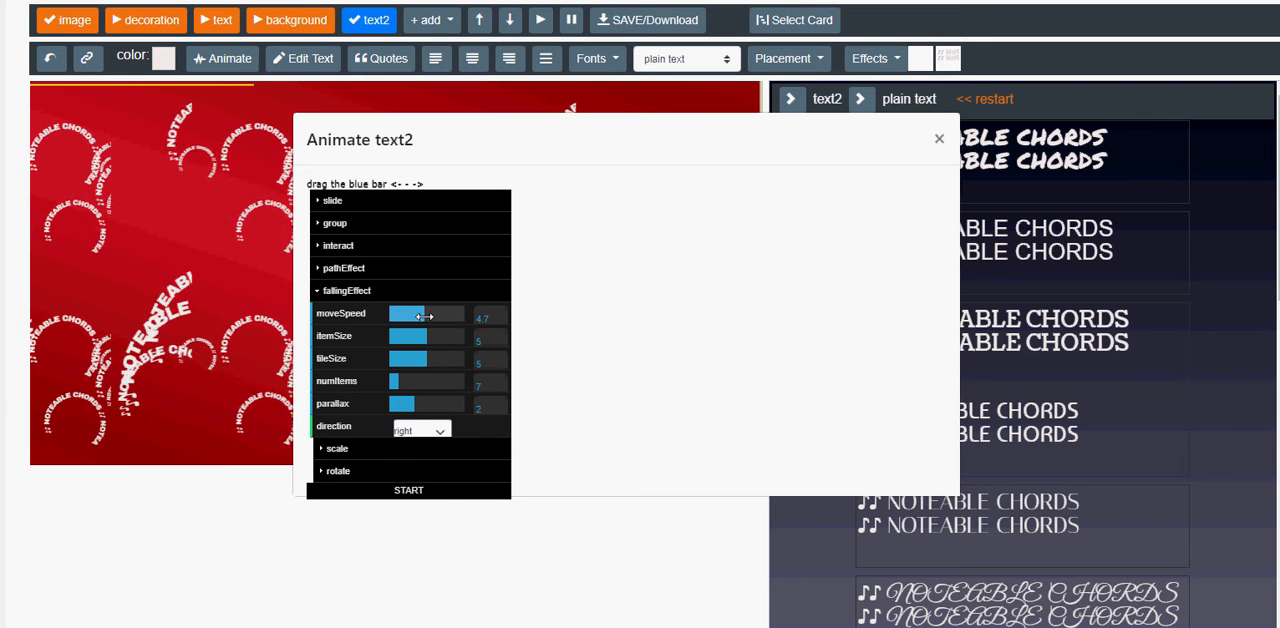
click(428, 430)
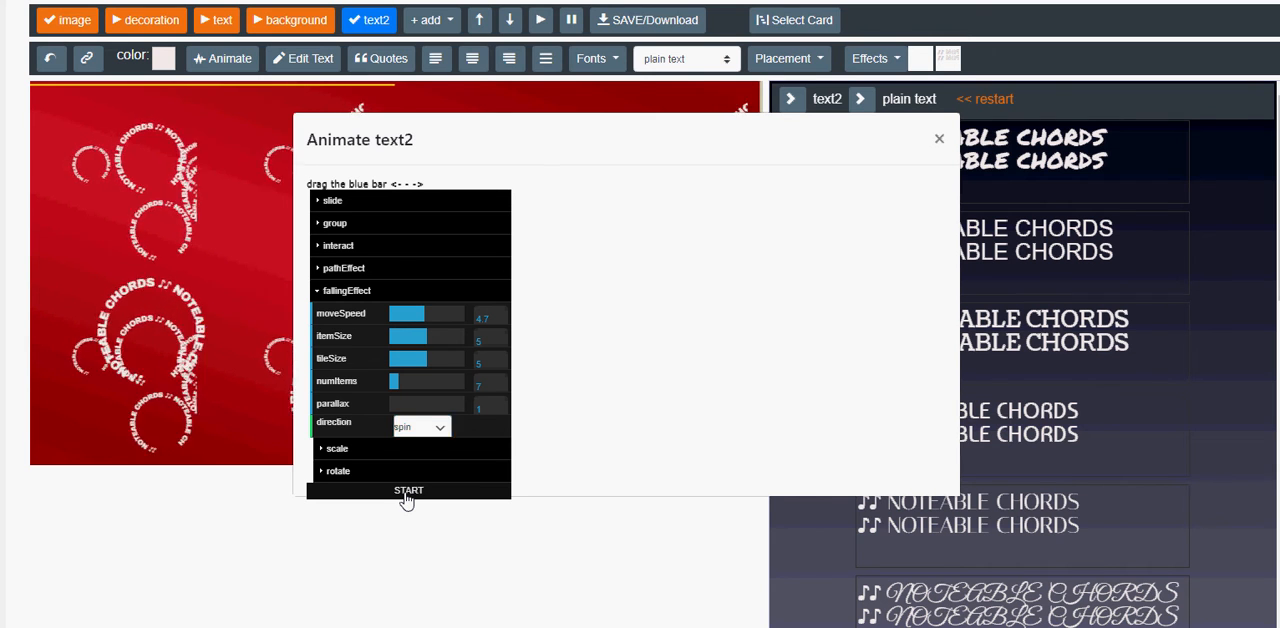
click(408, 492)
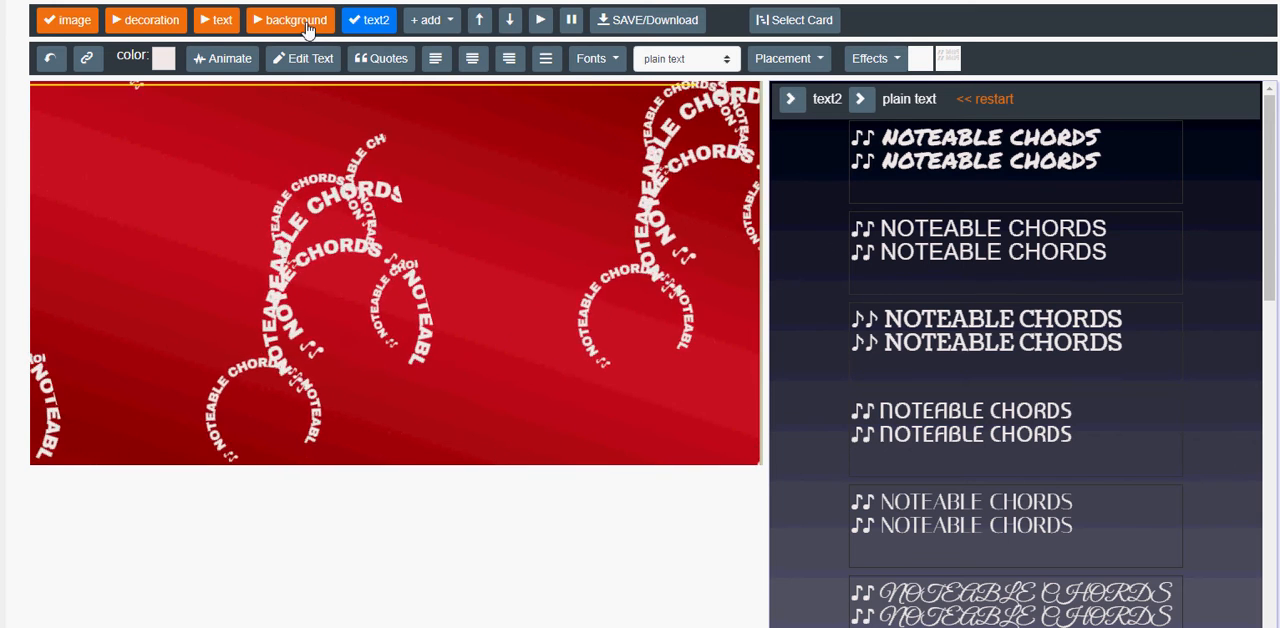
Move the background layer behind the image and all other layers, and return to the text2 layer.
drag(308, 27, 86, 31)
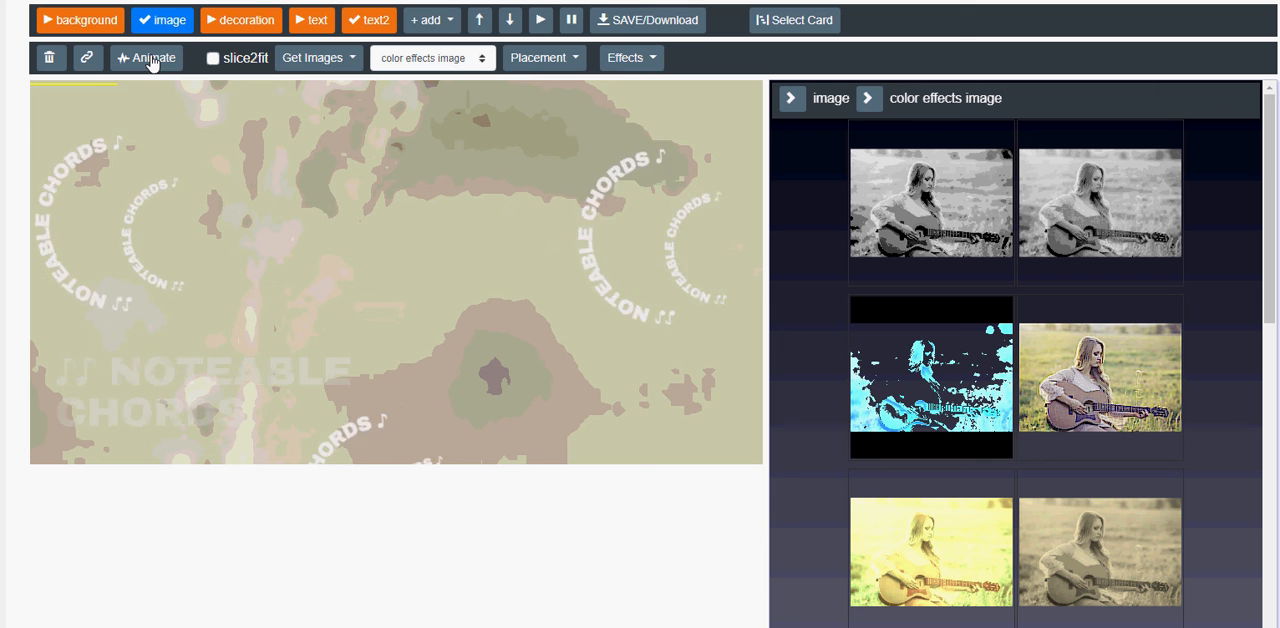
click(352, 28)
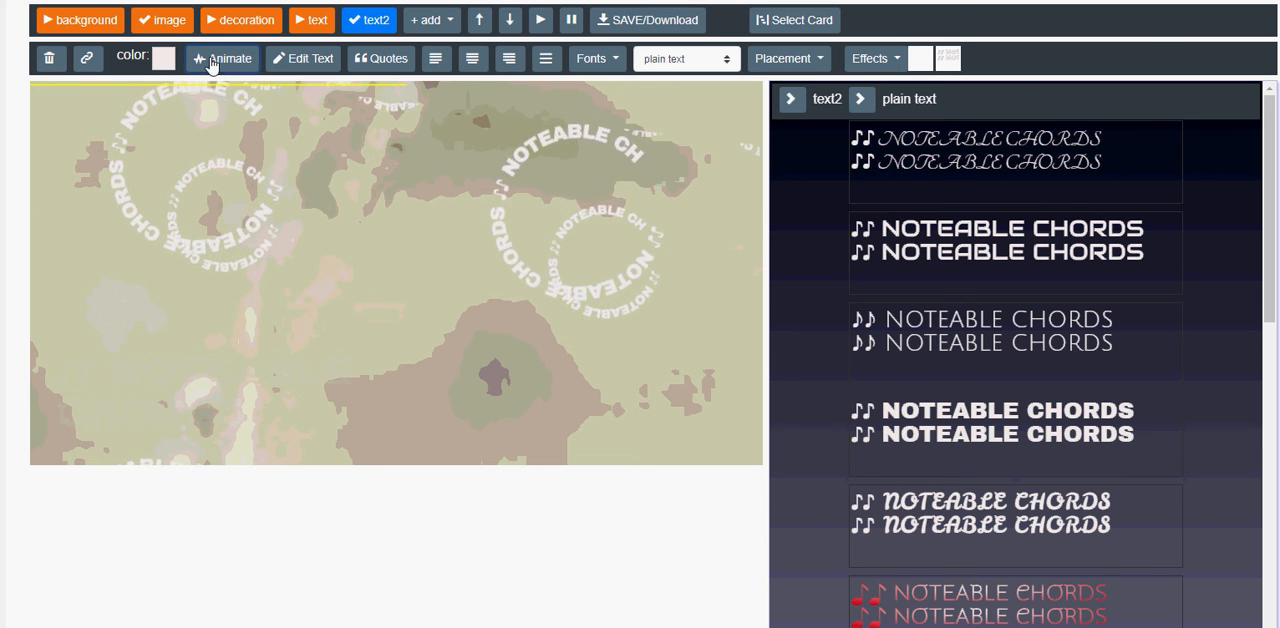
Set text2's slide animation to start delay 2, addFade 10, animateOut pauseReverse and animateOutPause 4.1, and start it.
click(210, 60)
click(325, 203)
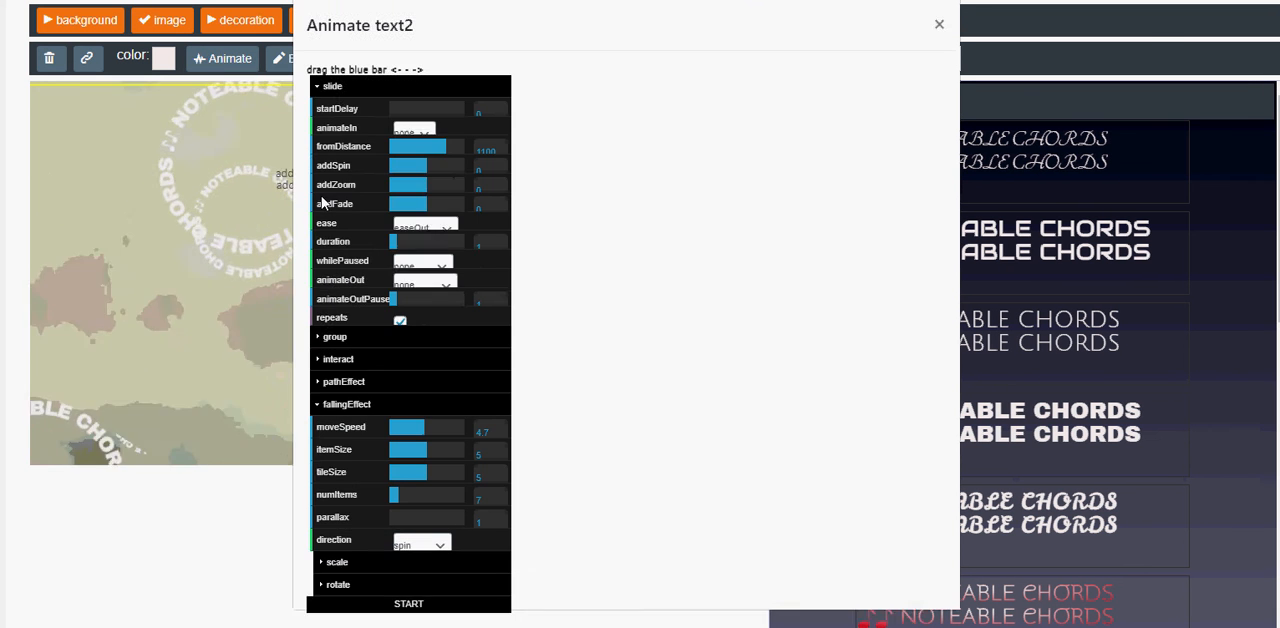
click(403, 89)
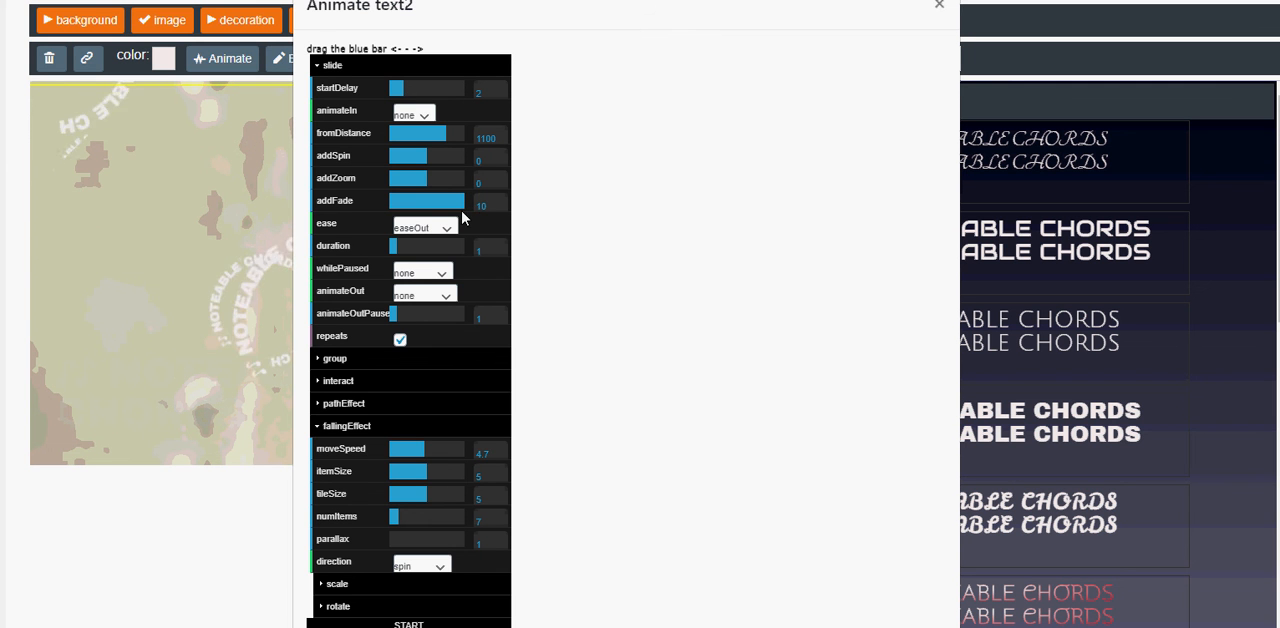
click(426, 295)
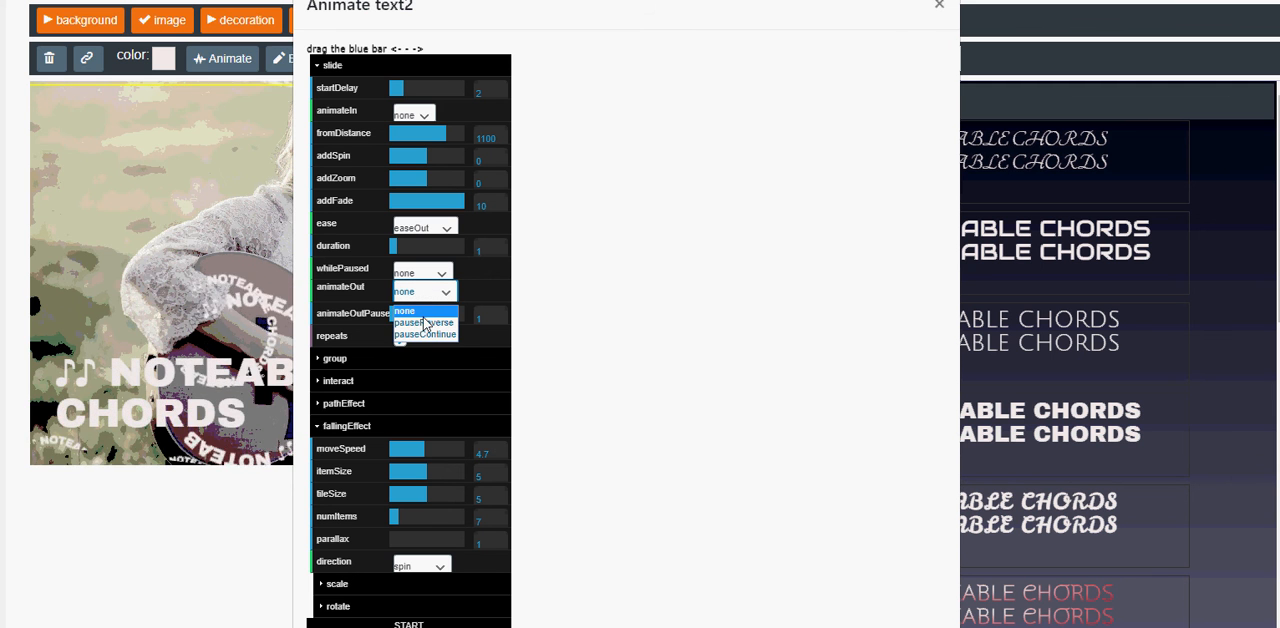
click(424, 323)
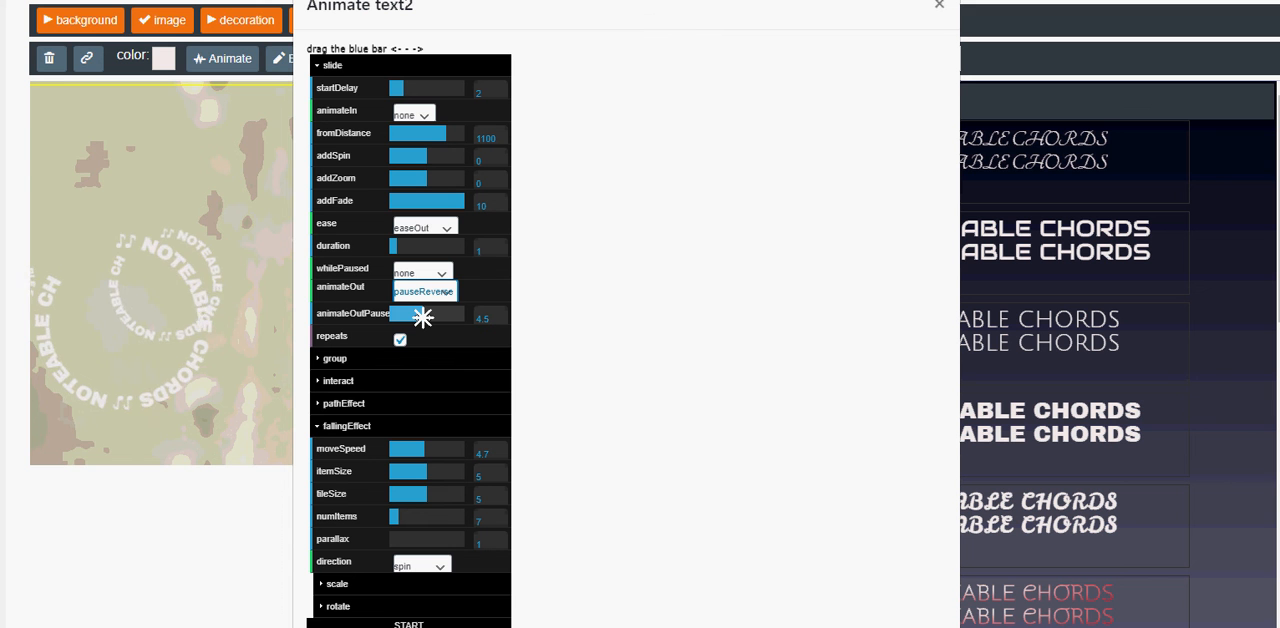
drag(423, 318, 420, 318)
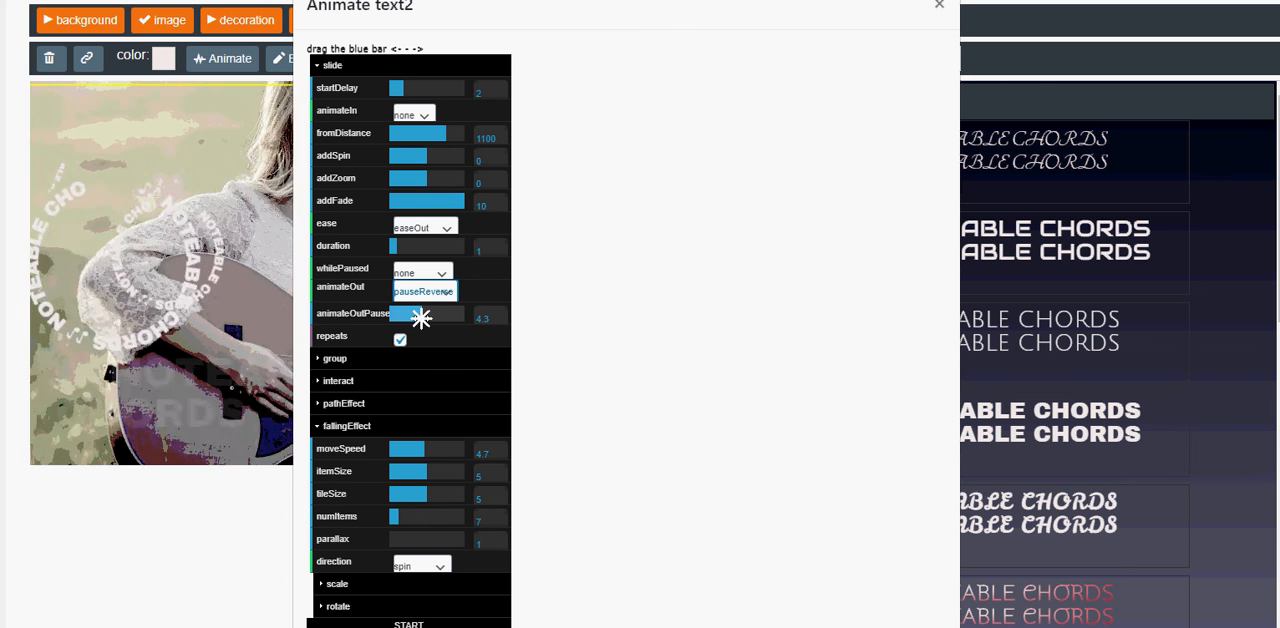
click(400, 623)
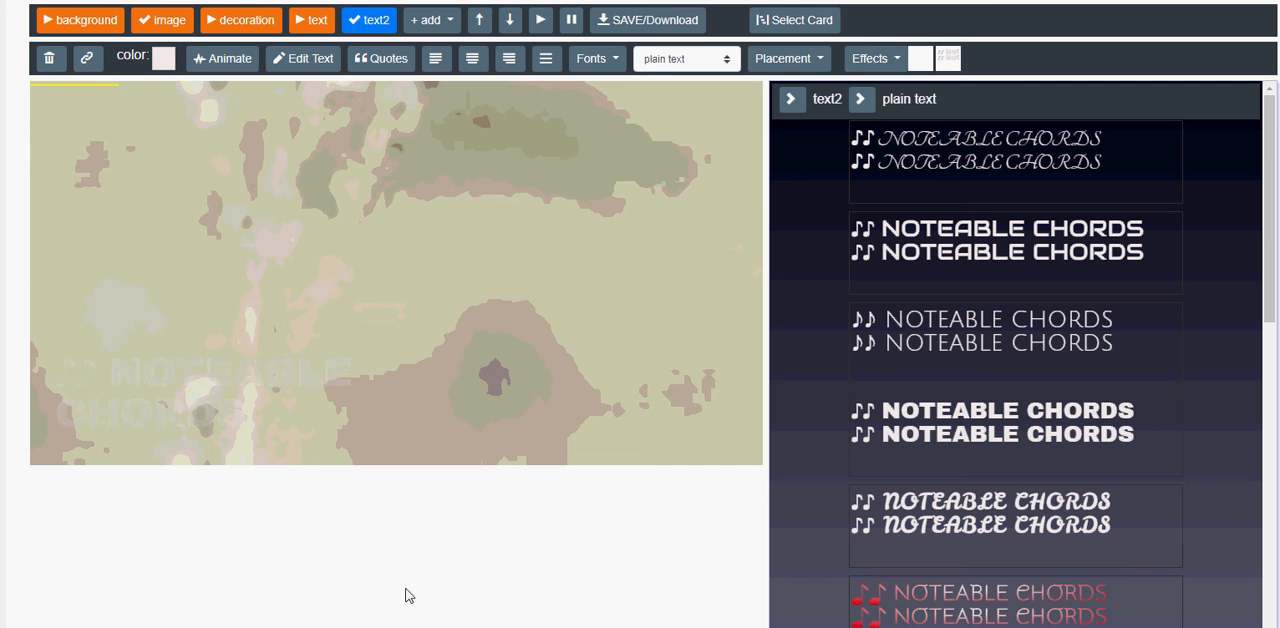
Submit the finished design for saving and download.
click(620, 22)
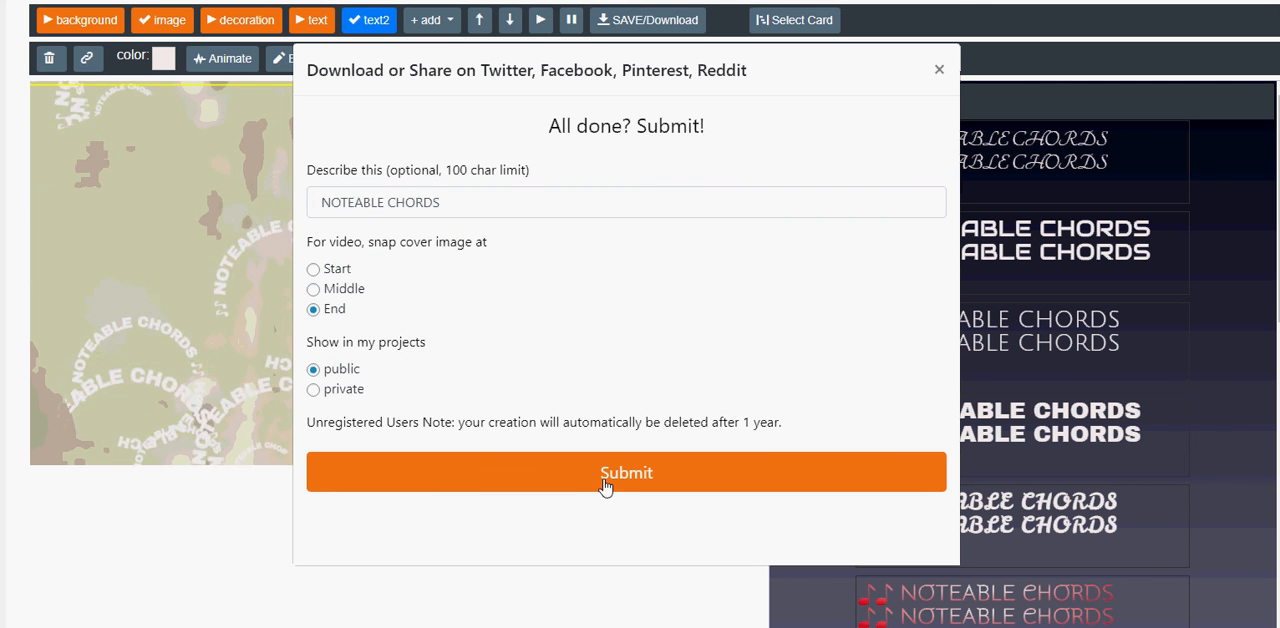
click(606, 476)
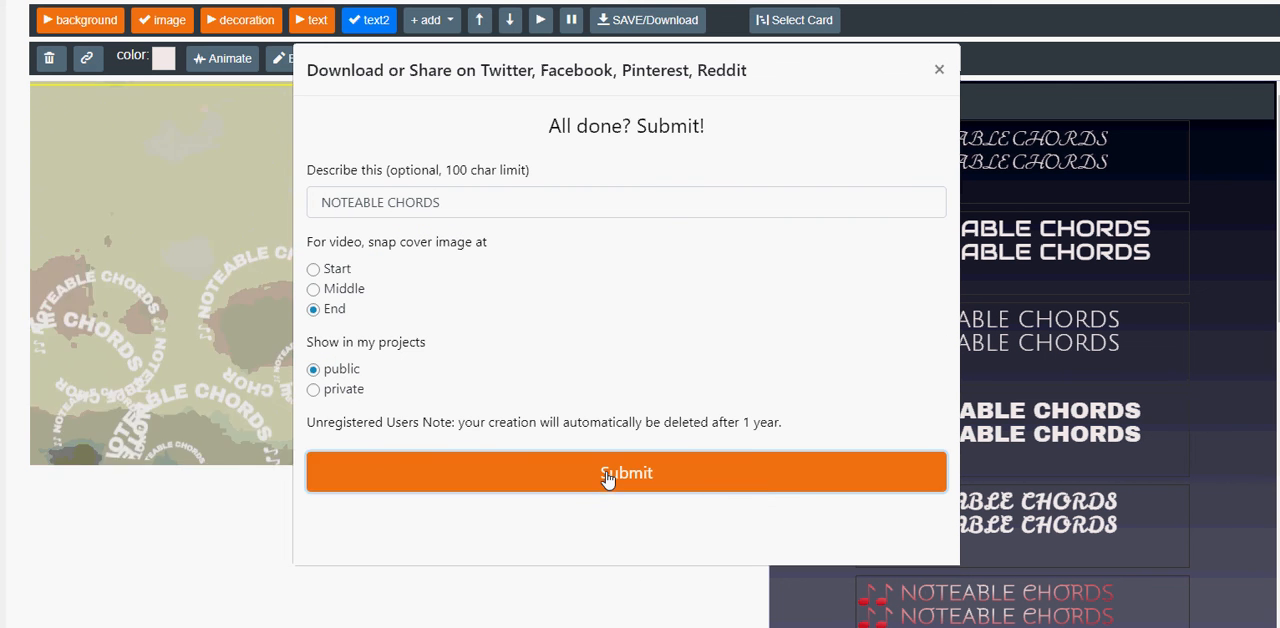